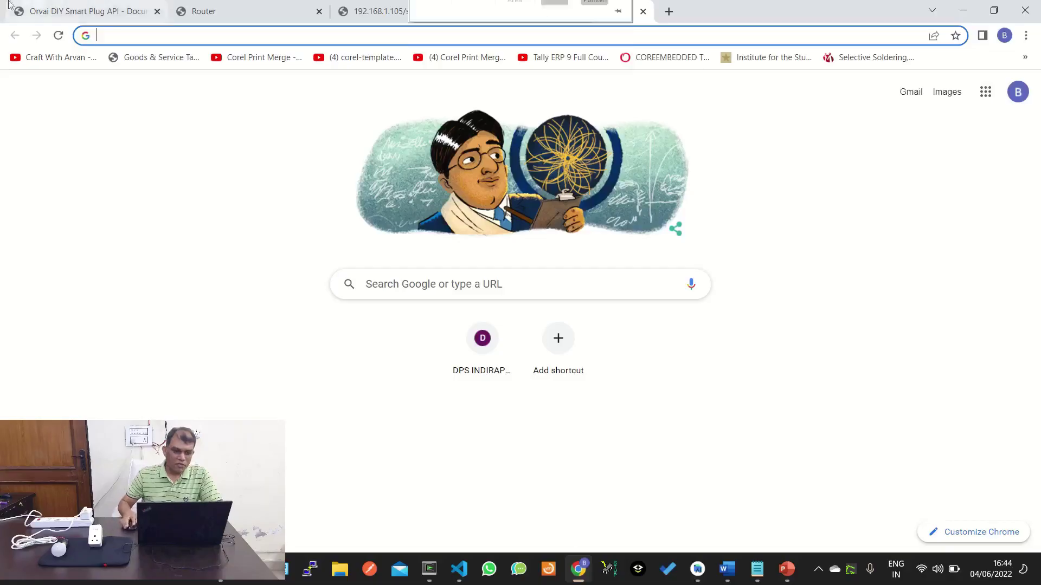
Return to the Orvai home page and reopen the API Document page.
click(48, 9)
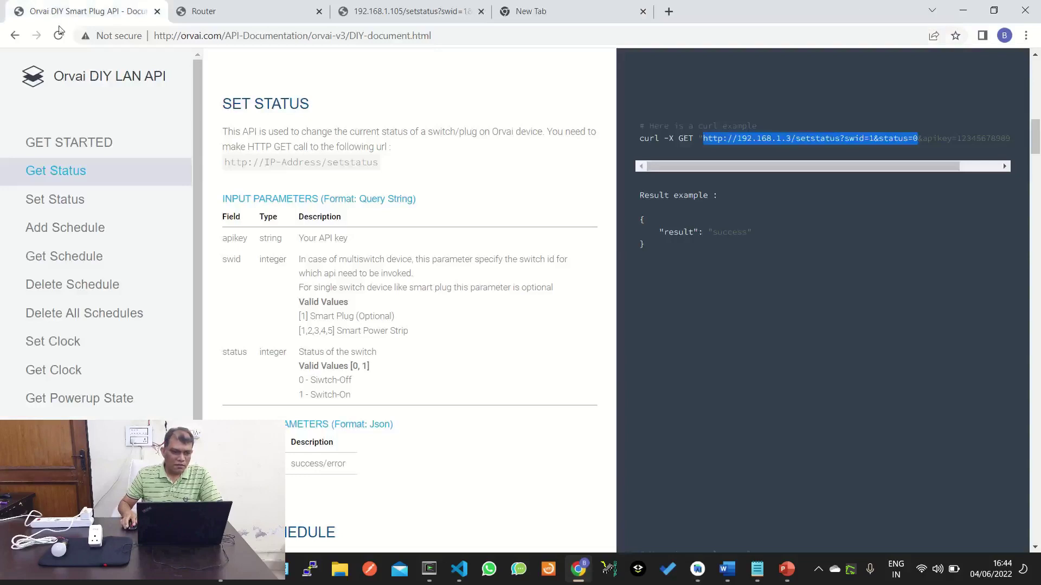
click(15, 34)
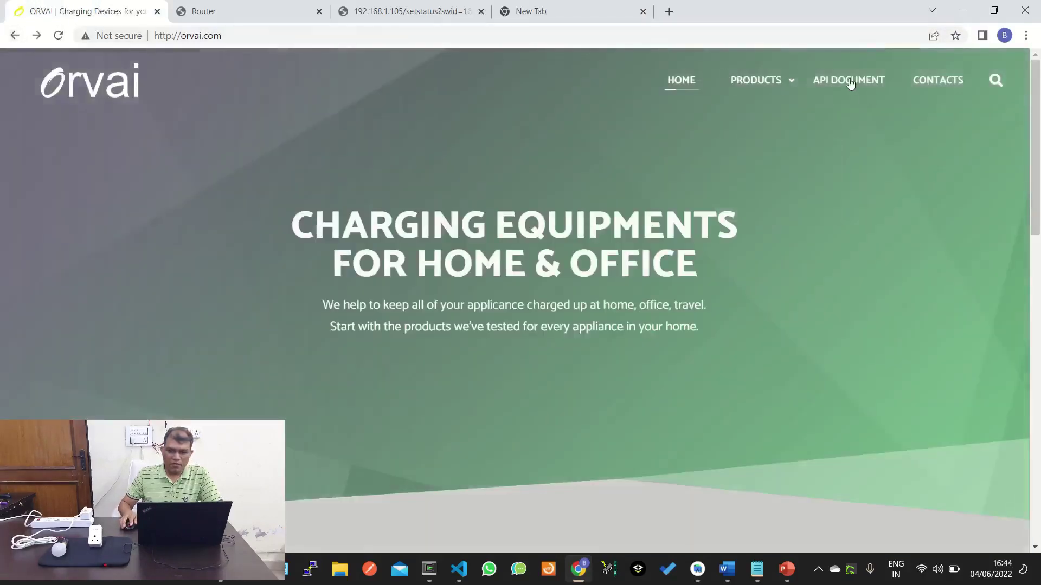
click(851, 83)
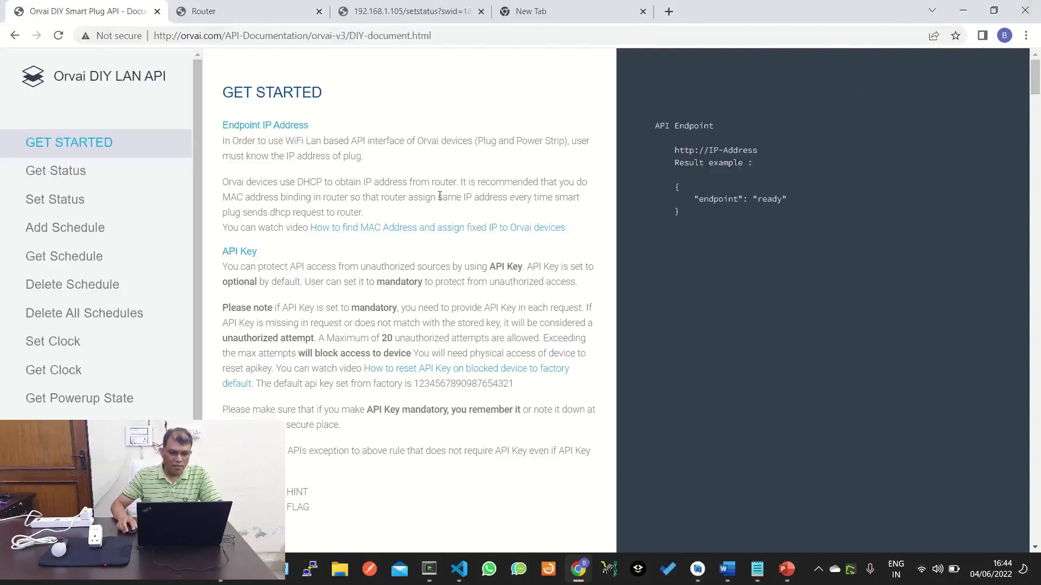
Scroll down to the API Key rules and the GET STATUS curl and result examples.
scroll(85, 234, down, 4)
scroll(85, 235, down, 2)
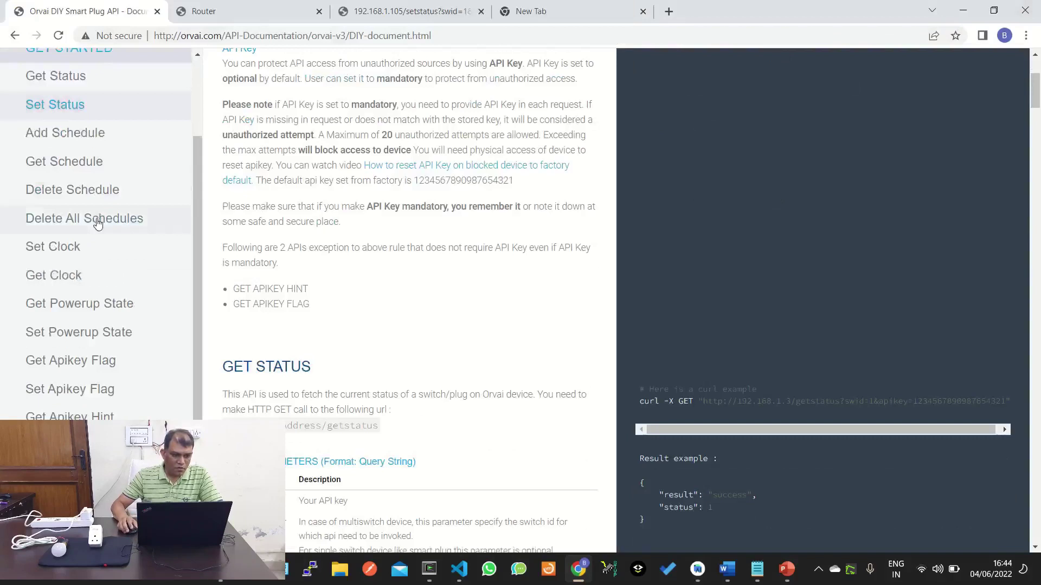
scroll(93, 219, up, 2)
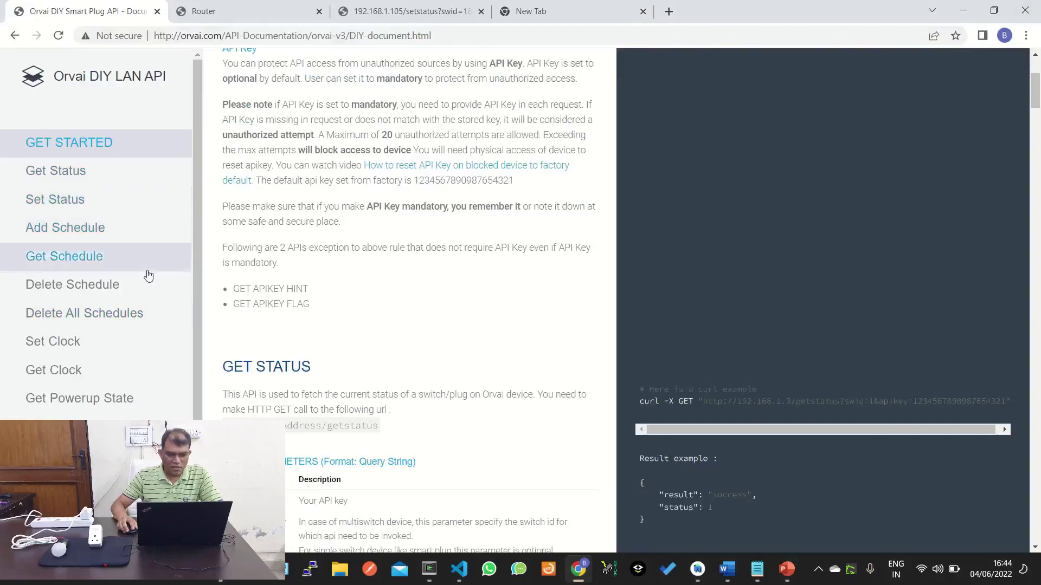
scroll(148, 277, down, 2)
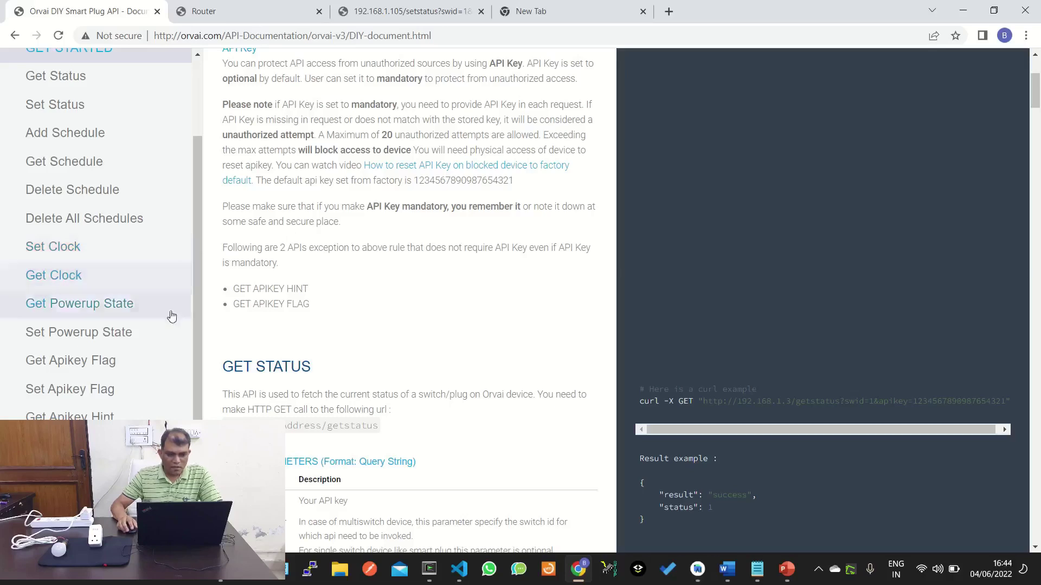
drag(199, 247, 198, 247)
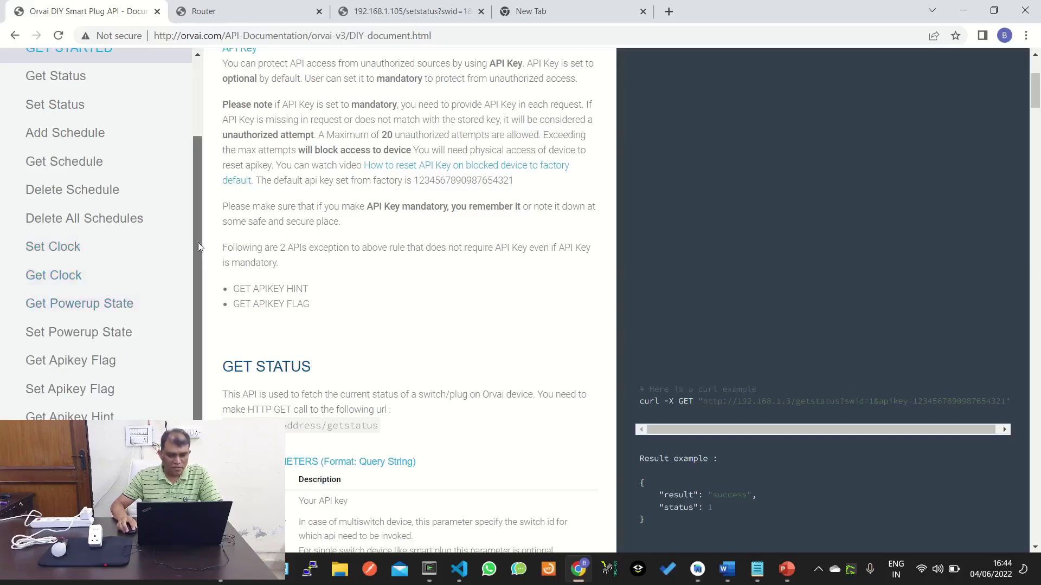
drag(197, 243, 196, 205)
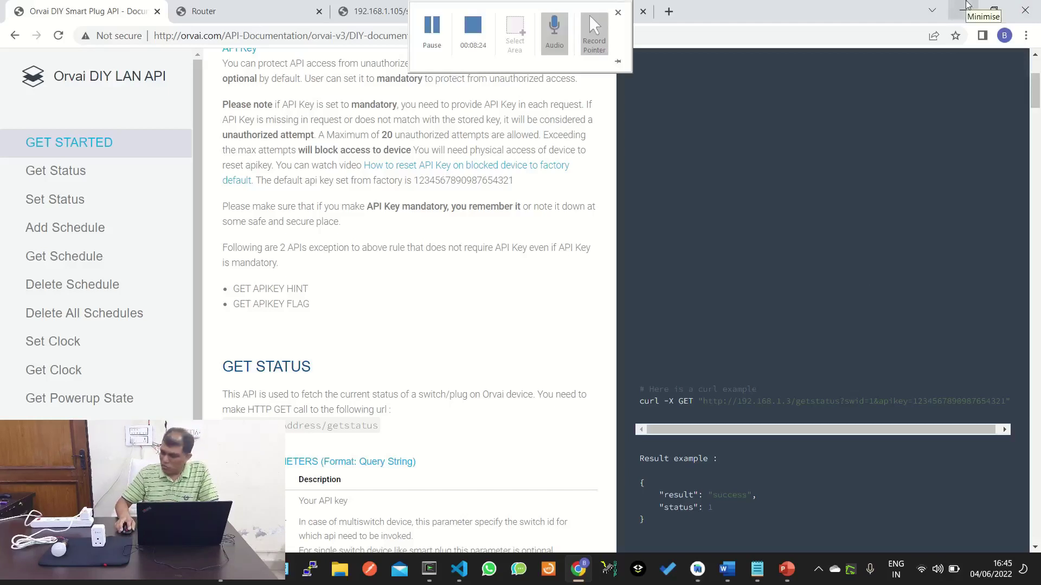
click(967, 5)
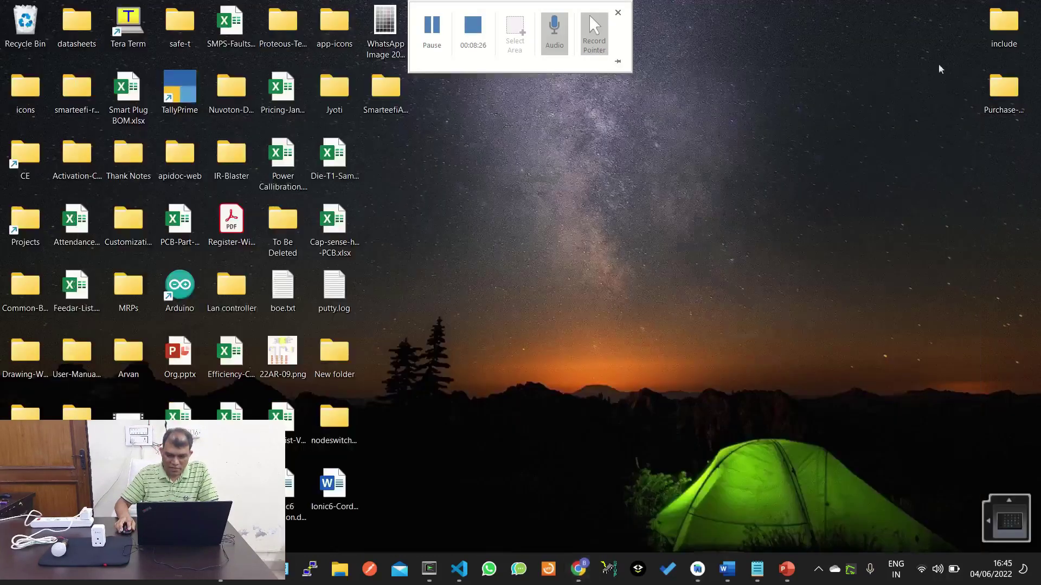
click(937, 570)
click(853, 311)
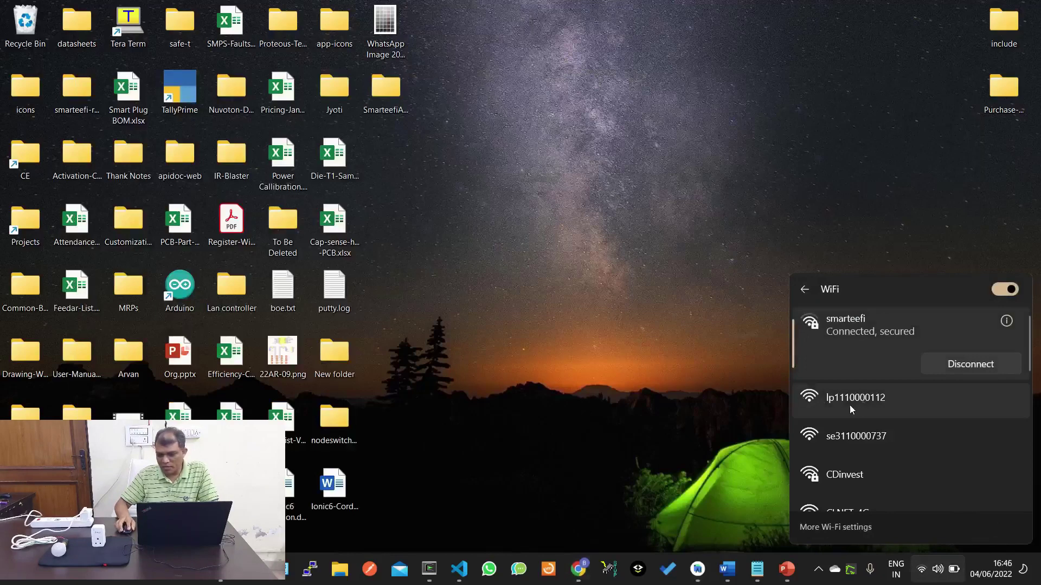
click(881, 401)
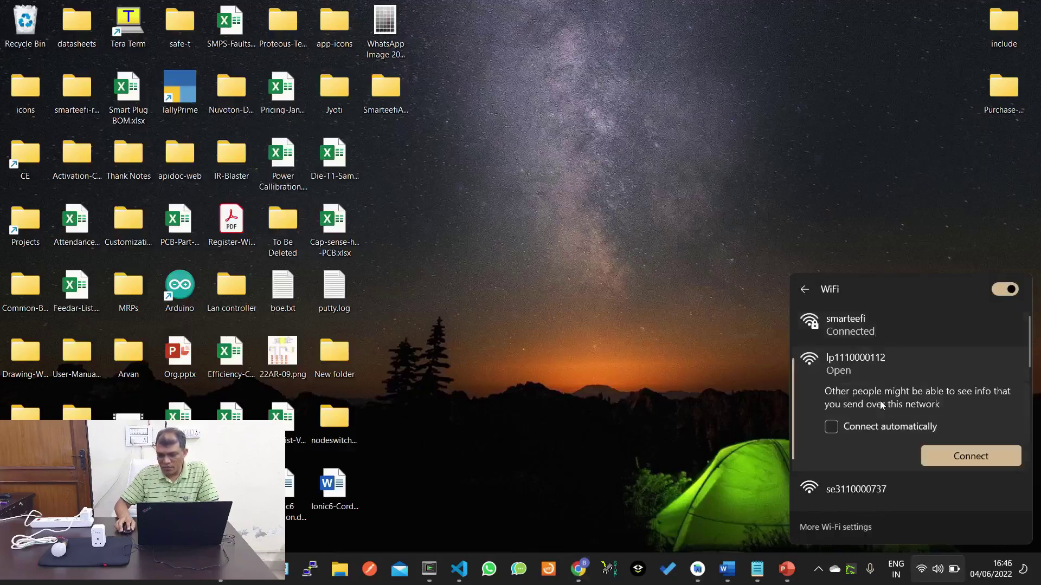
click(1004, 457)
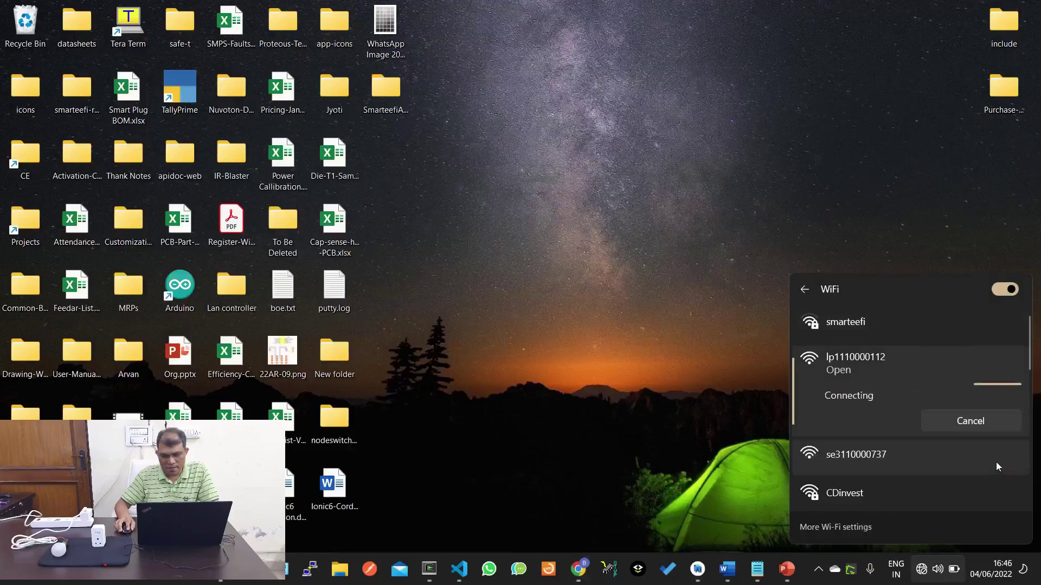
click(580, 573)
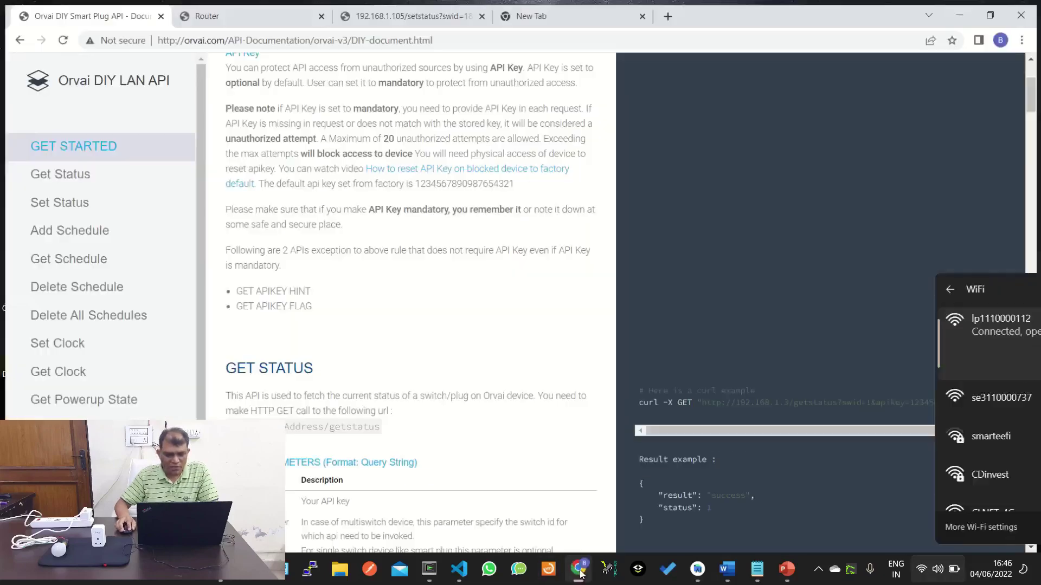
mouse_move(568, 3)
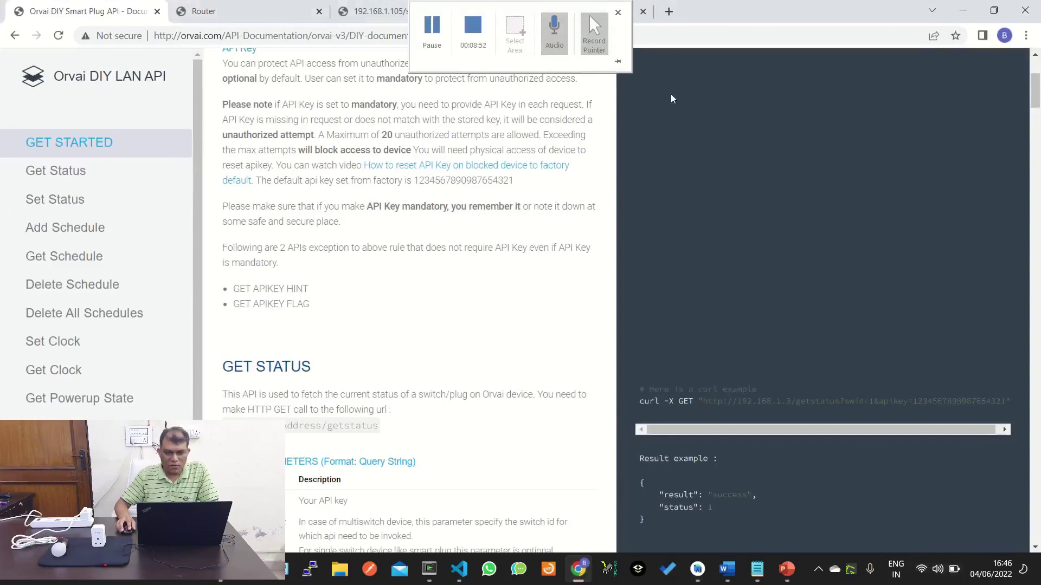
Load the plug's setup page at 192.168.4.1 in the empty new tab.
click(545, 7)
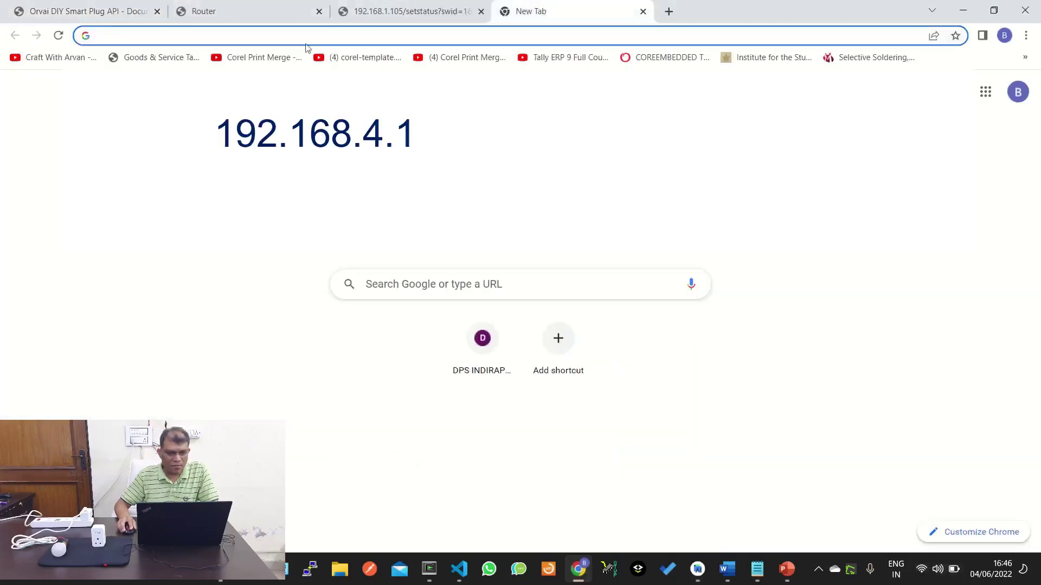
click(298, 38)
text(19)
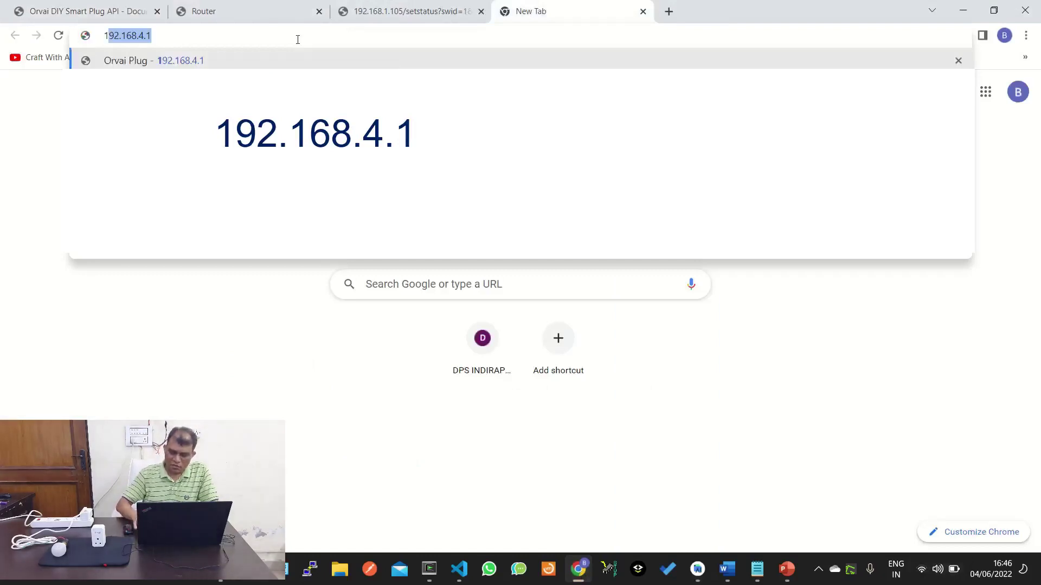
text(2)
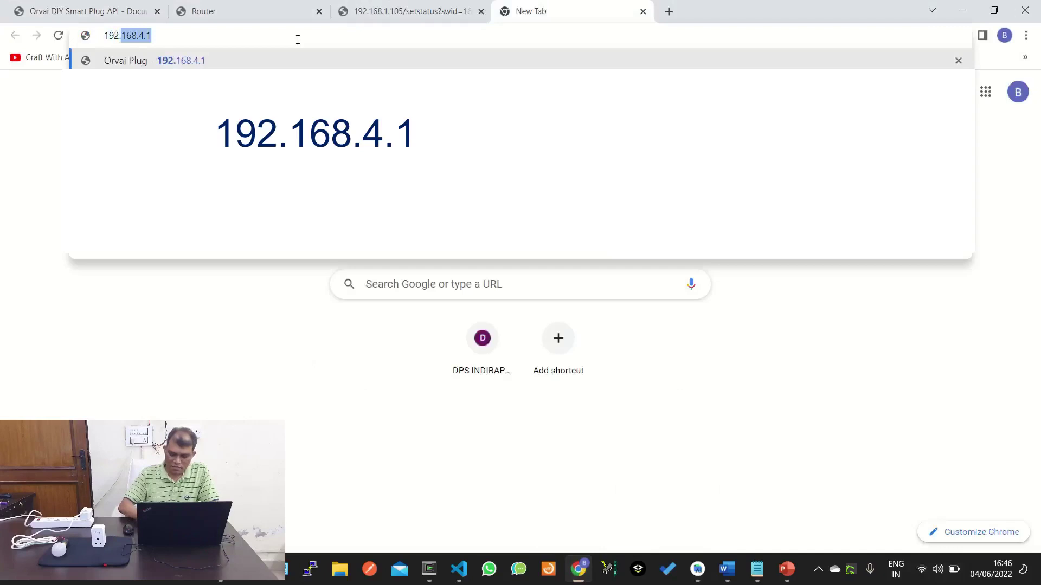
text(168.4.)
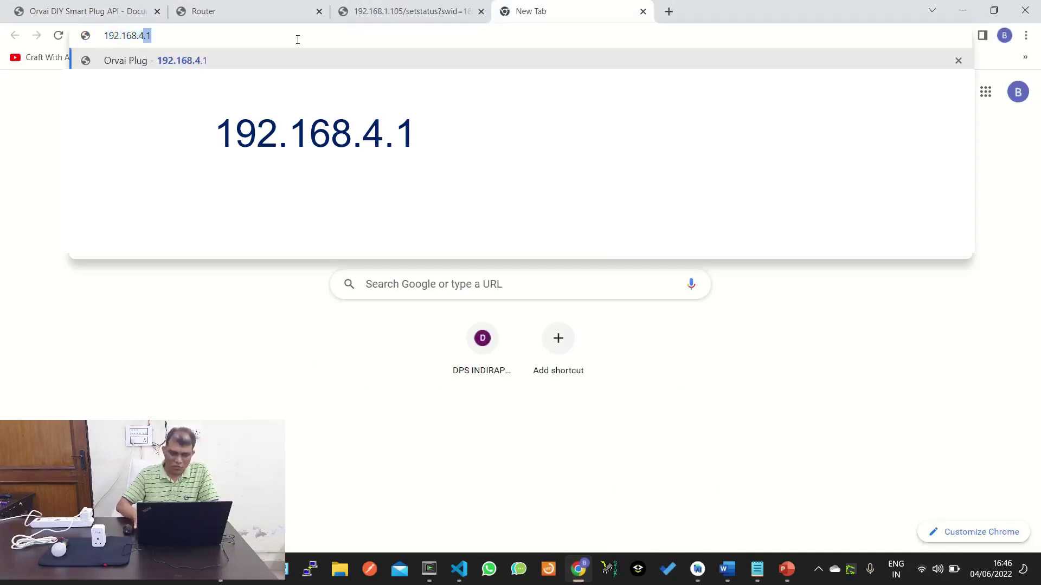
text(1)
key(Return)
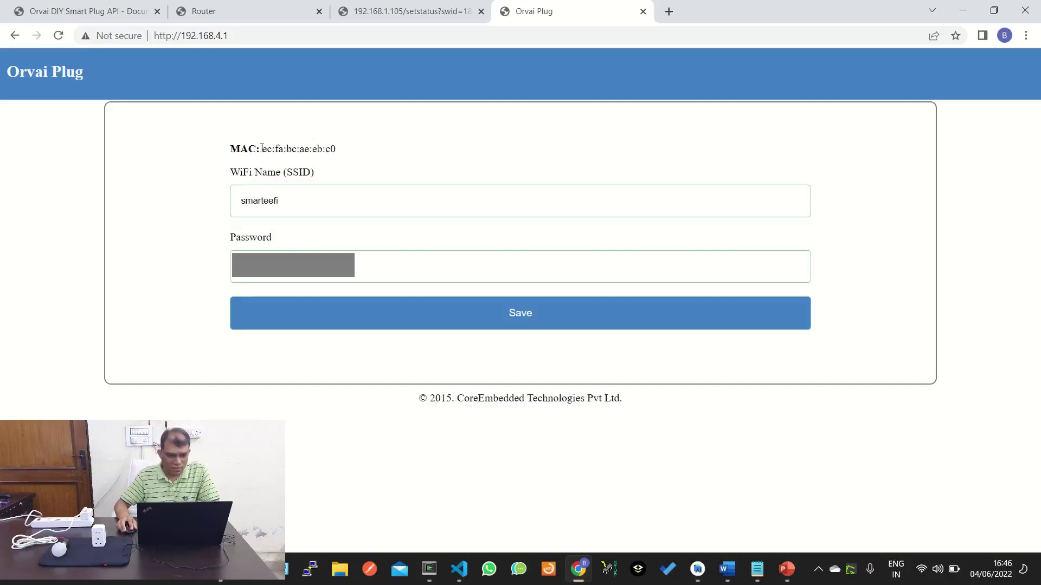
Copy the plug's MAC address and save the smarteefi Wi-Fi settings.
drag(264, 147, 342, 157)
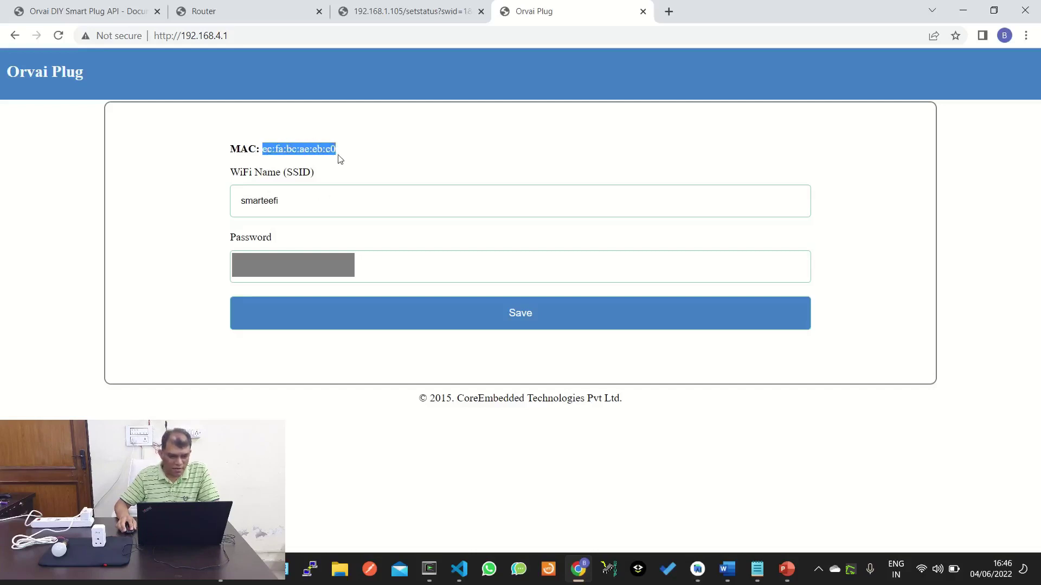
right_click(313, 142)
click(332, 153)
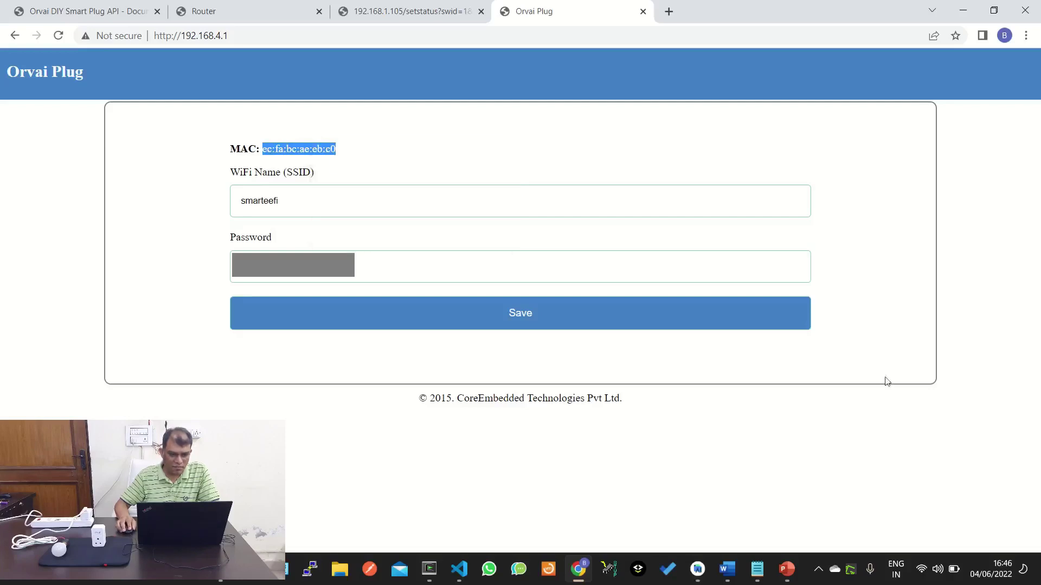
click(503, 323)
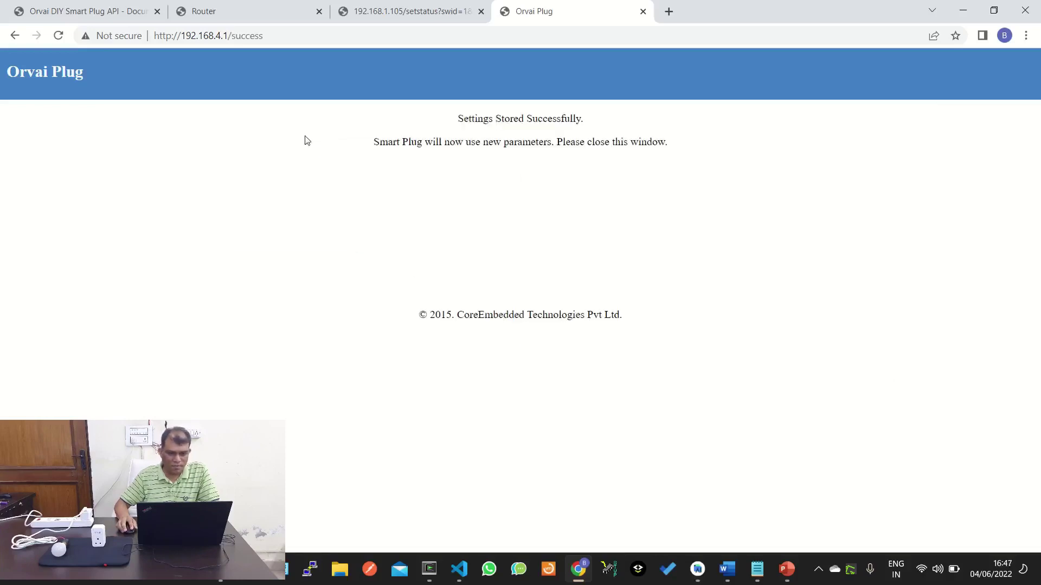
Log in to the Beetel router admin with the router user name and password.
click(249, 10)
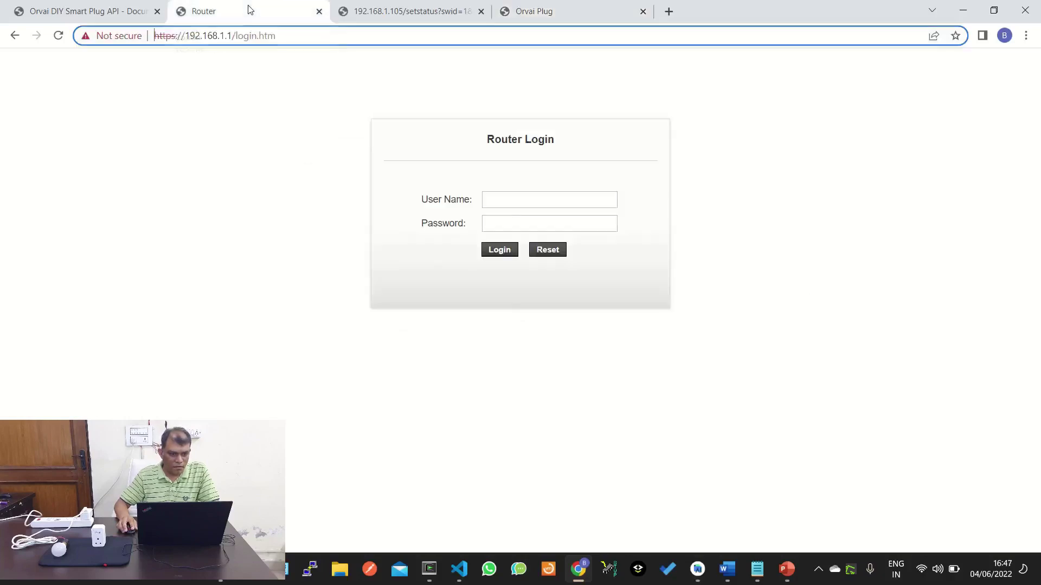
click(514, 203)
text(a)
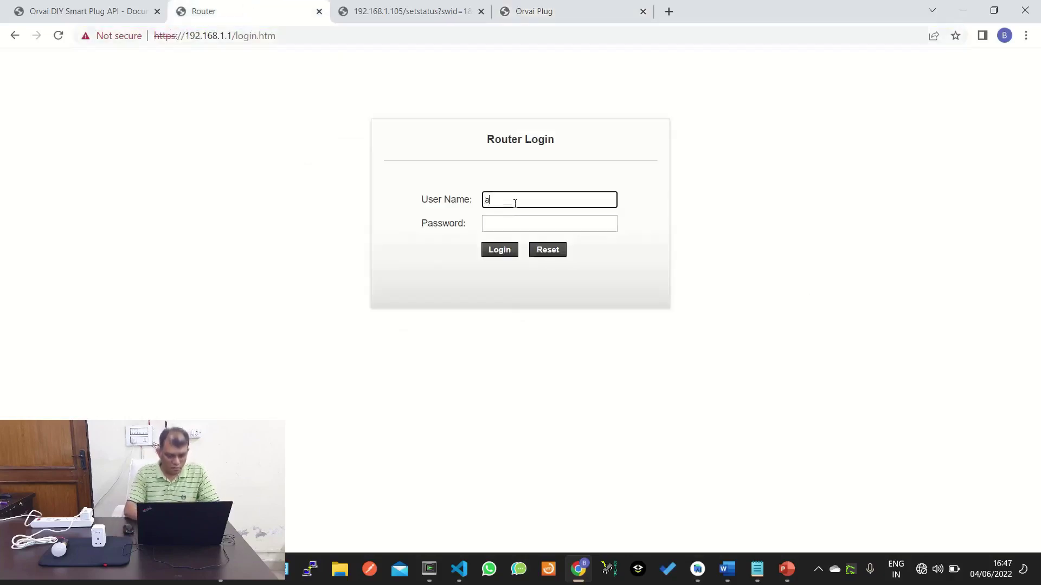
text(dmin)
key(Tab)
text(a)
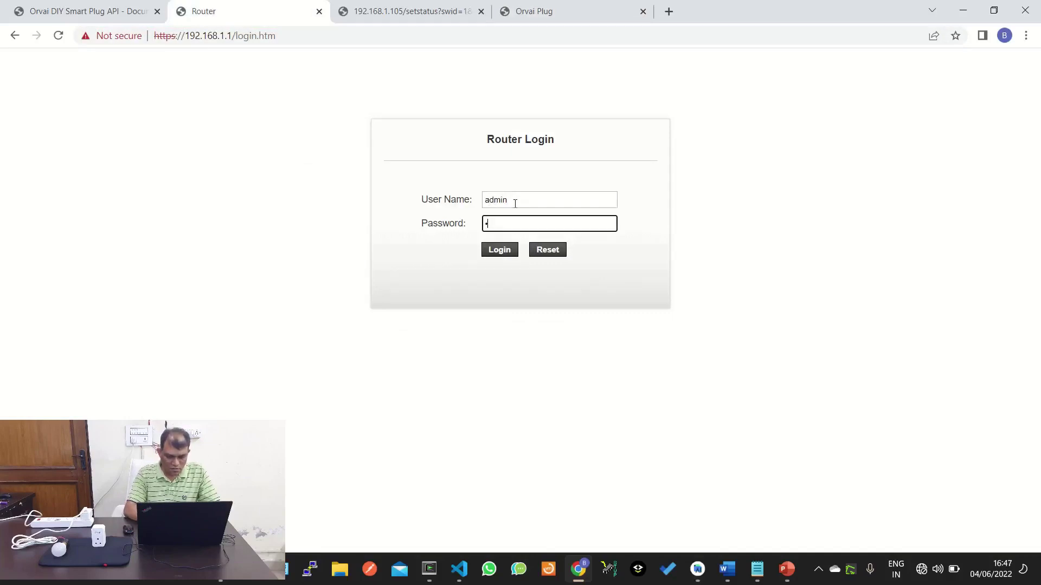
text(dm)
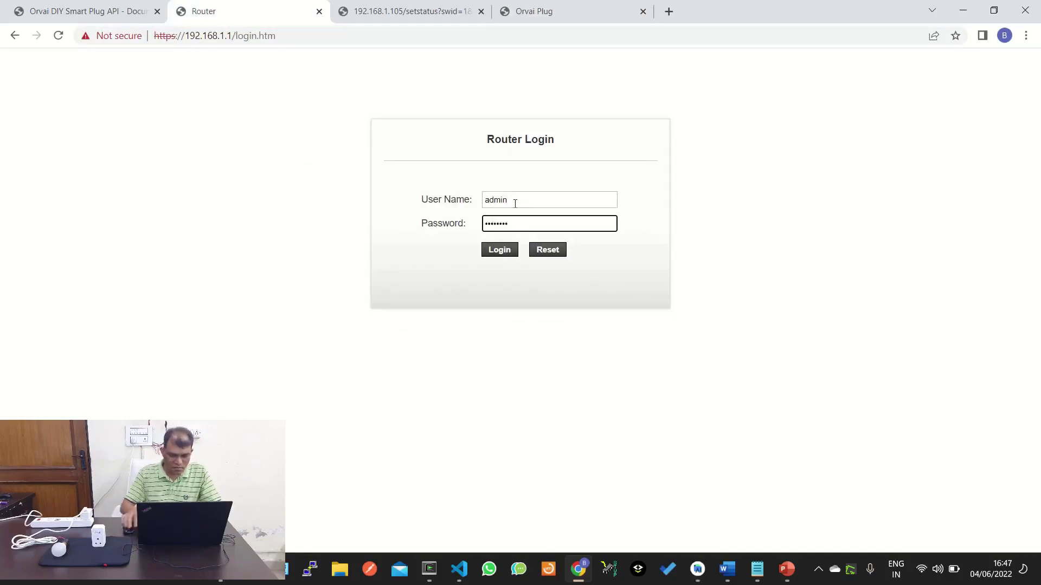
click(495, 258)
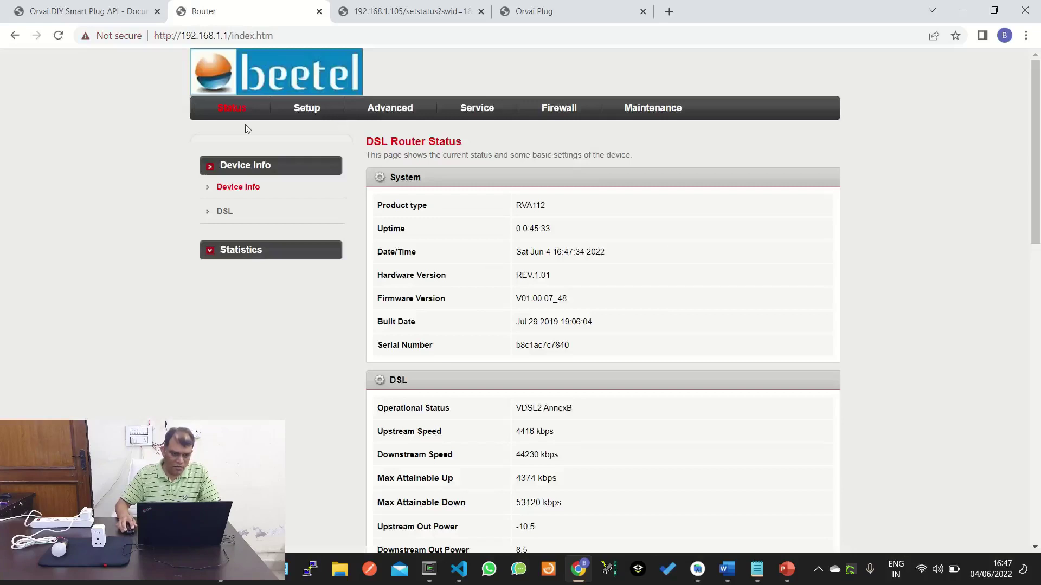
Go to Setup > LAN to show the LAN Interface Setup page.
click(313, 109)
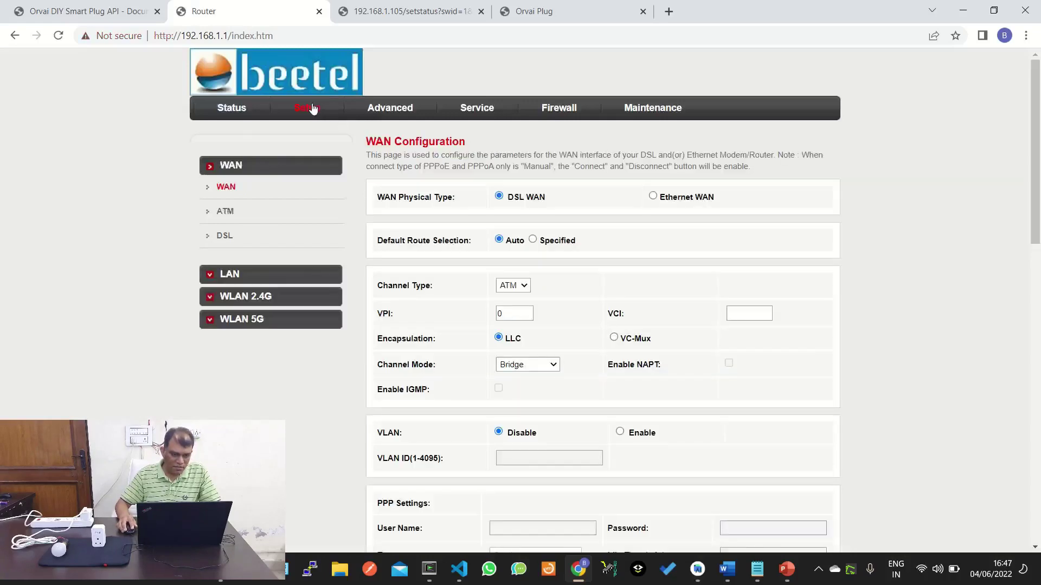
click(374, 111)
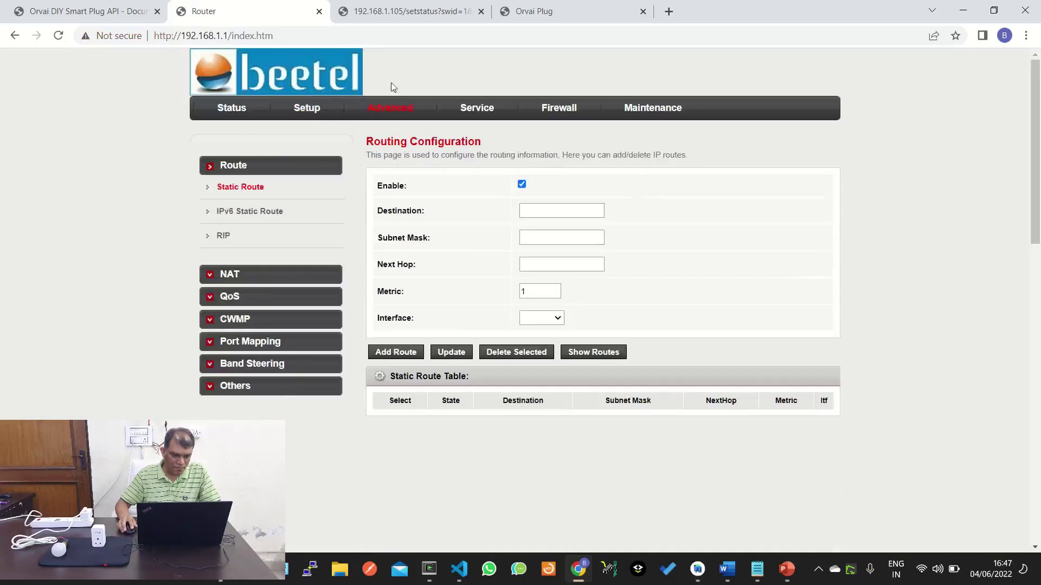
click(320, 109)
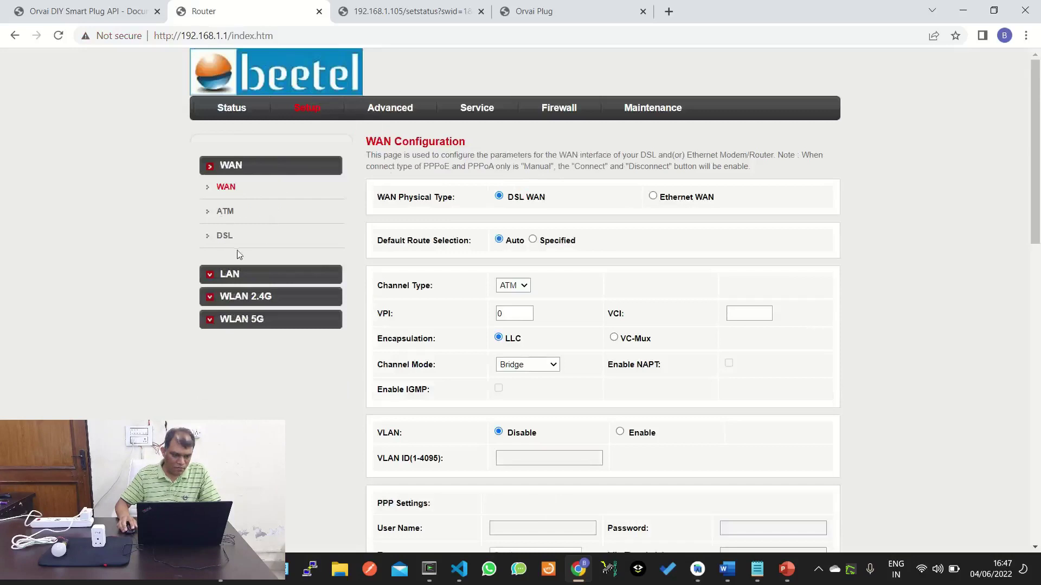
click(247, 275)
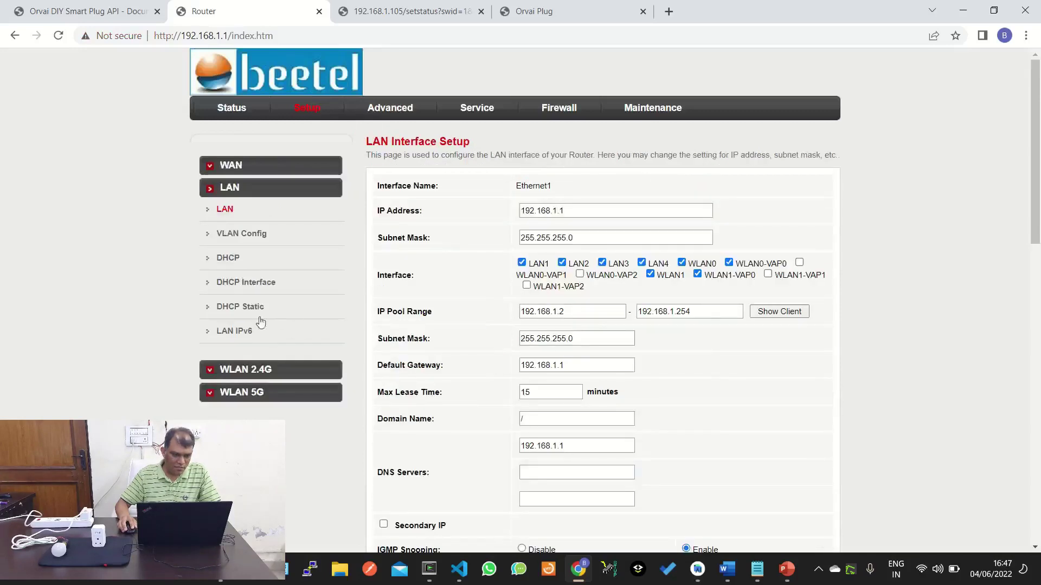
click(241, 309)
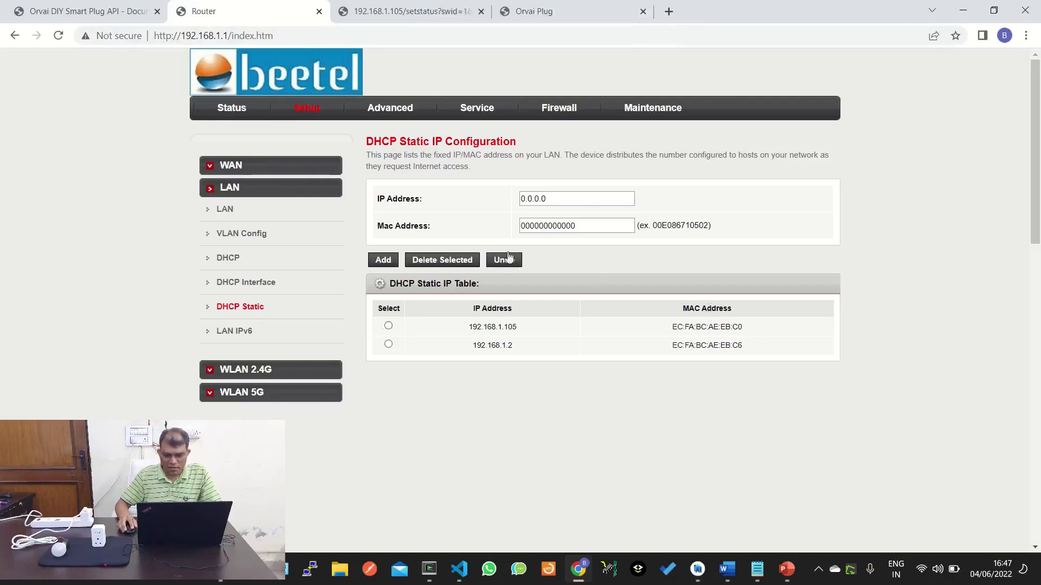
drag(468, 329, 522, 331)
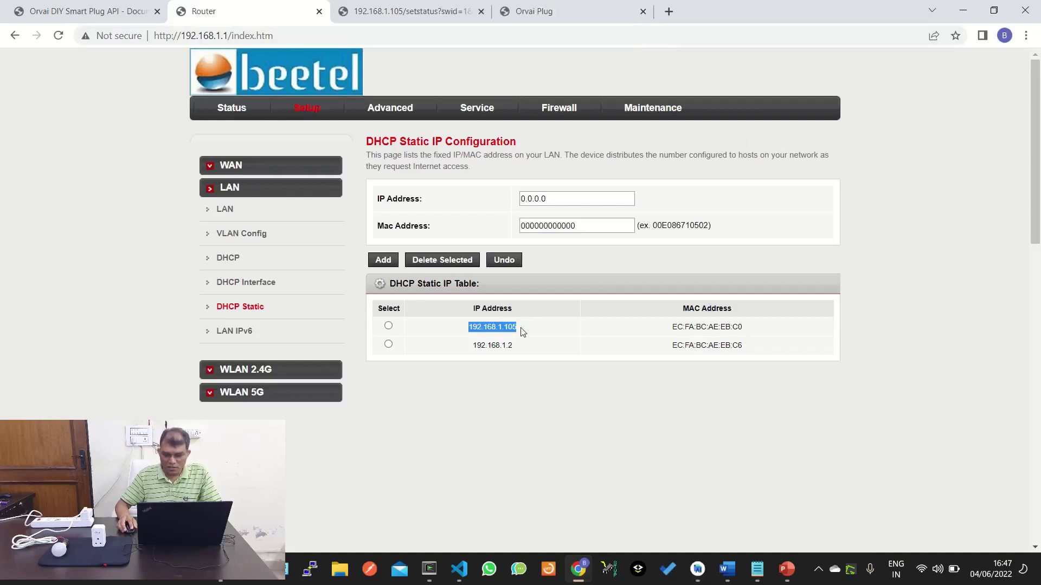
click(495, 416)
double_click(506, 327)
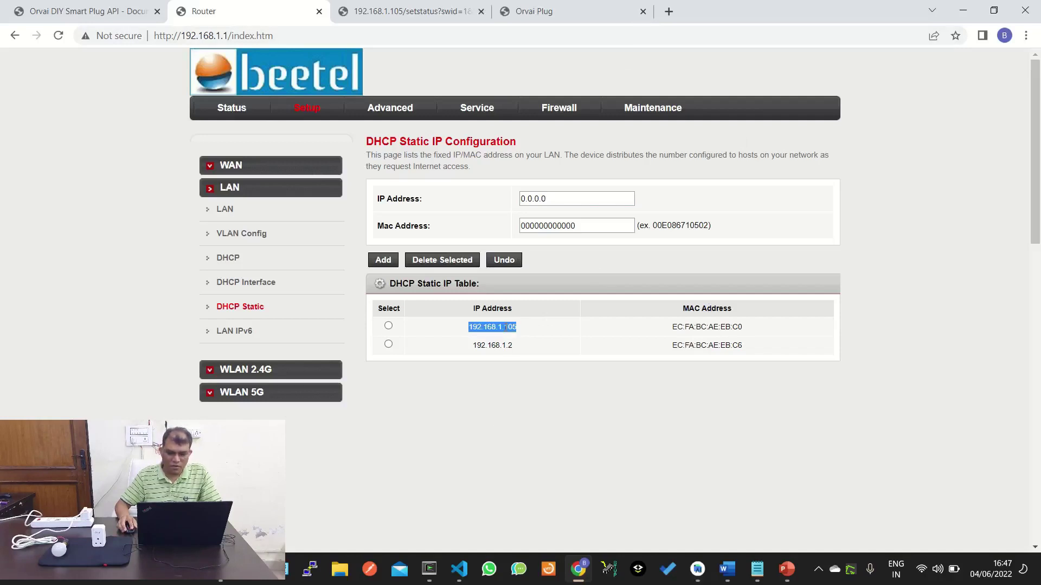
click(522, 330)
drag(522, 330, 455, 329)
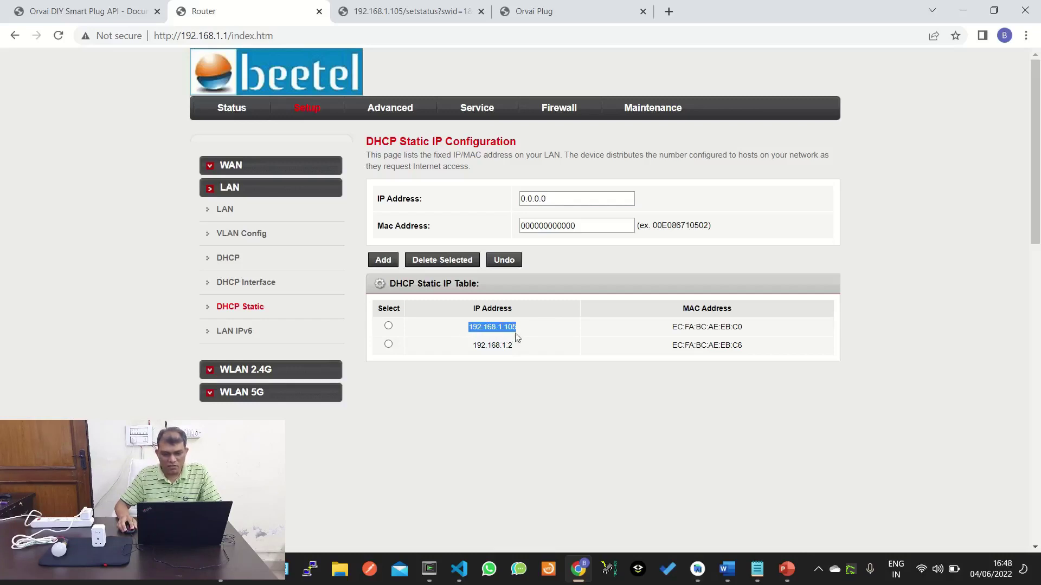
Dismiss the invalid-IP alert and enter 192.16.1.106 as the static IP address.
click(538, 429)
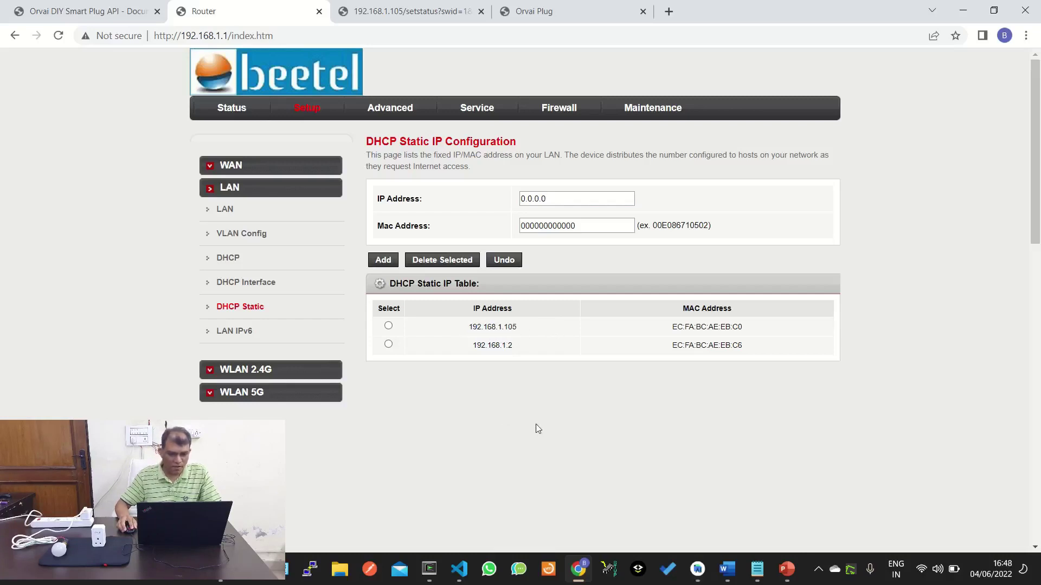
click(375, 261)
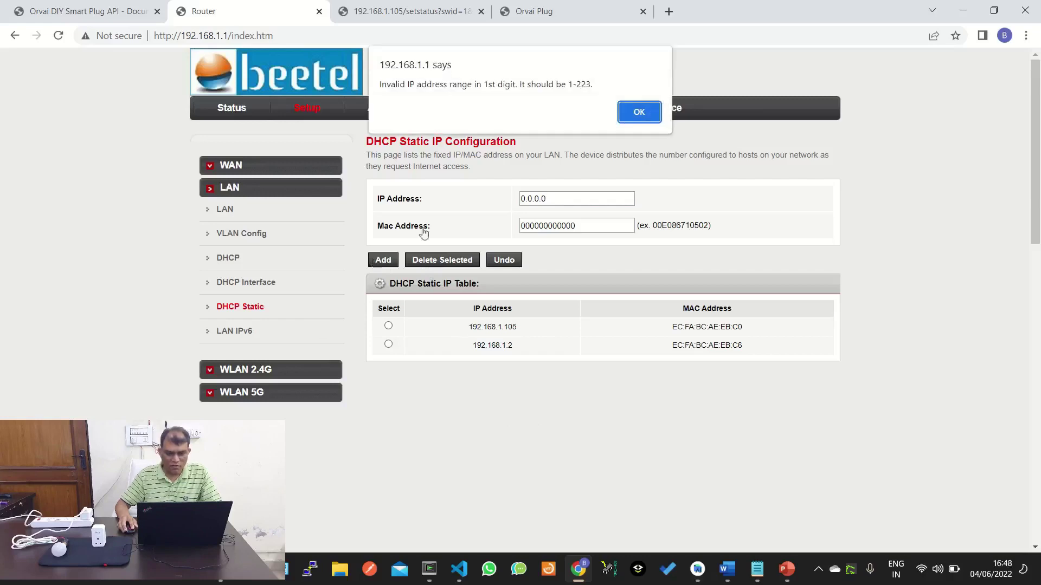
click(639, 113)
double_click(567, 200)
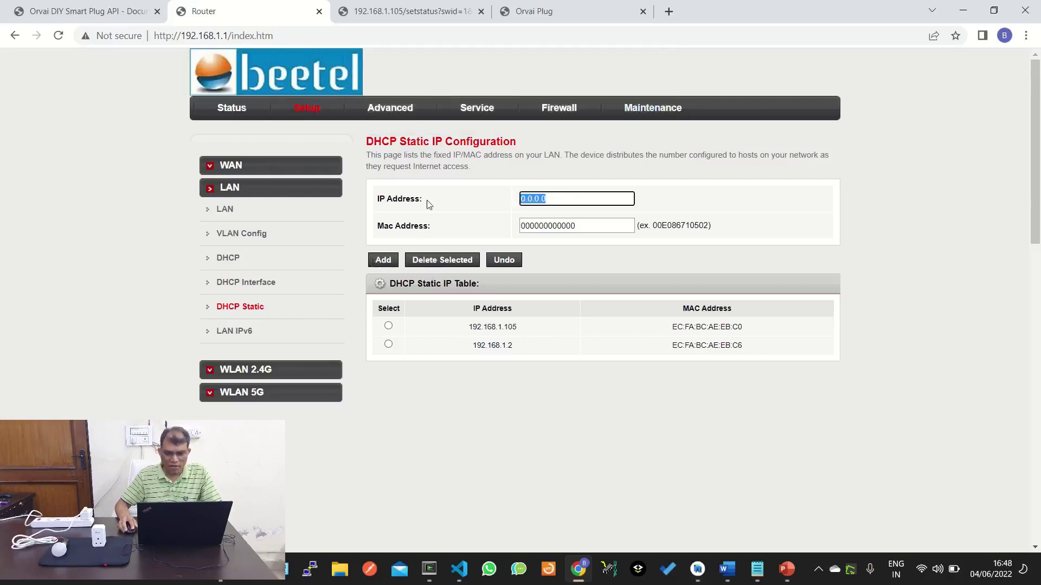
text(192.16.1)
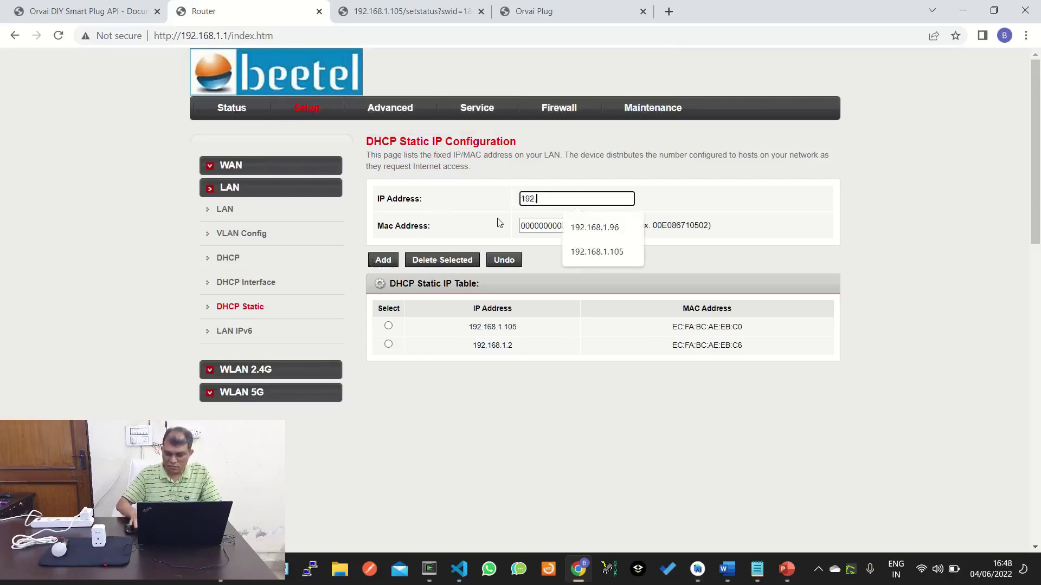
text(.1)
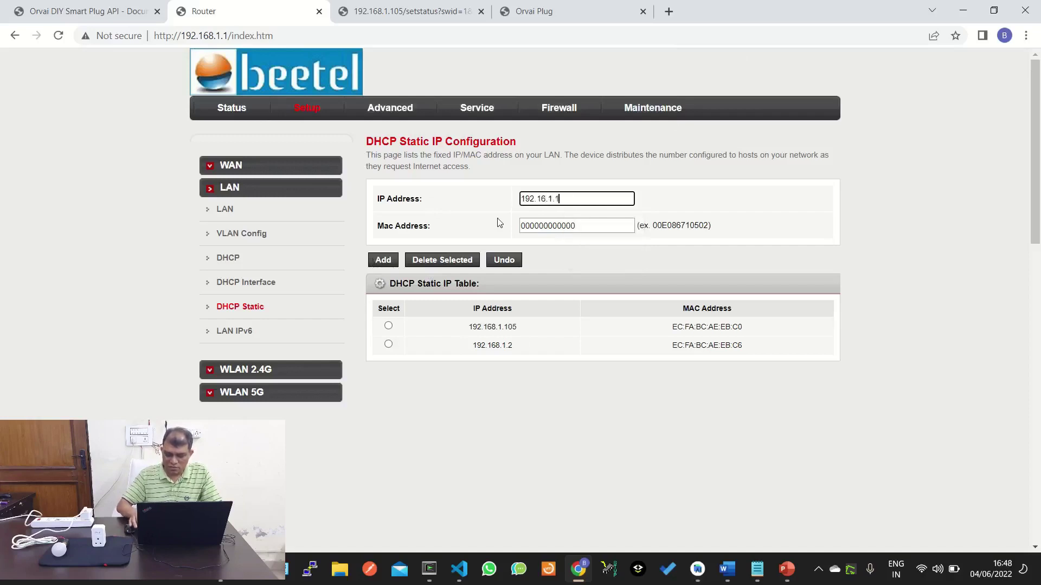
text(06)
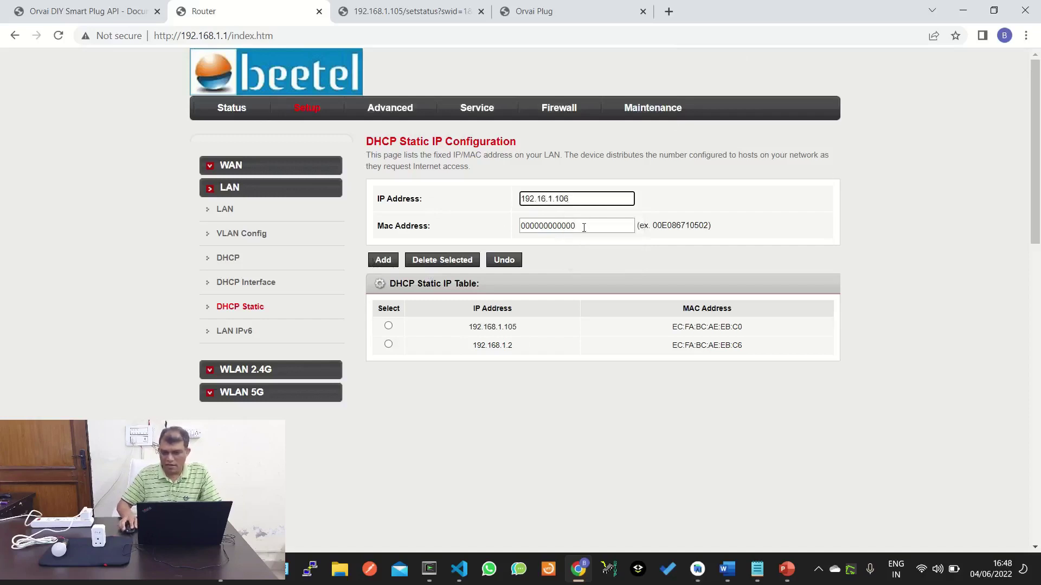
click(659, 225)
Select the all-zero Mac Address value and check the 192.168.1.105 static table entry.
drag(658, 226, 708, 226)
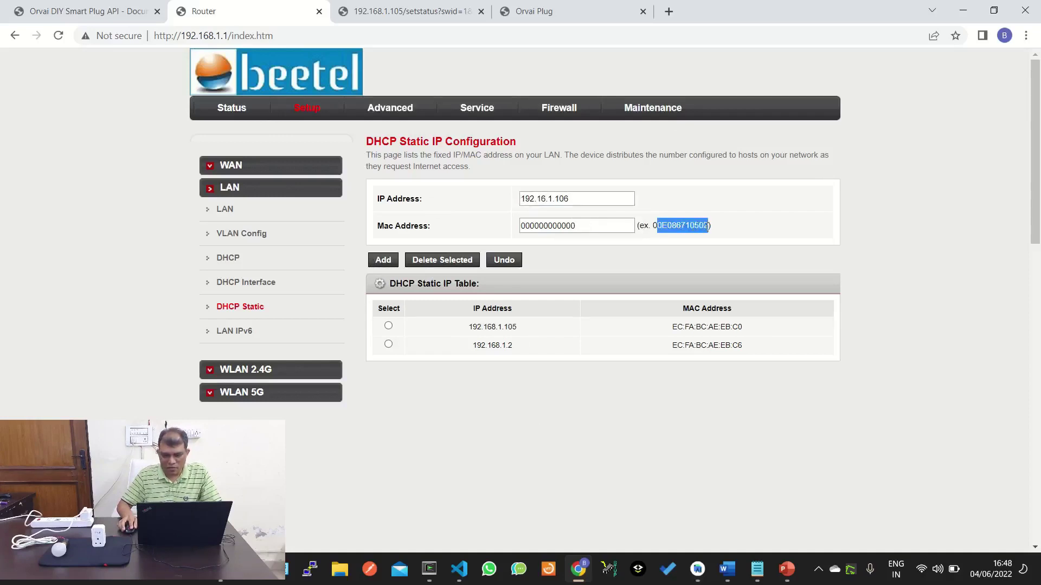
click(615, 224)
double_click(568, 224)
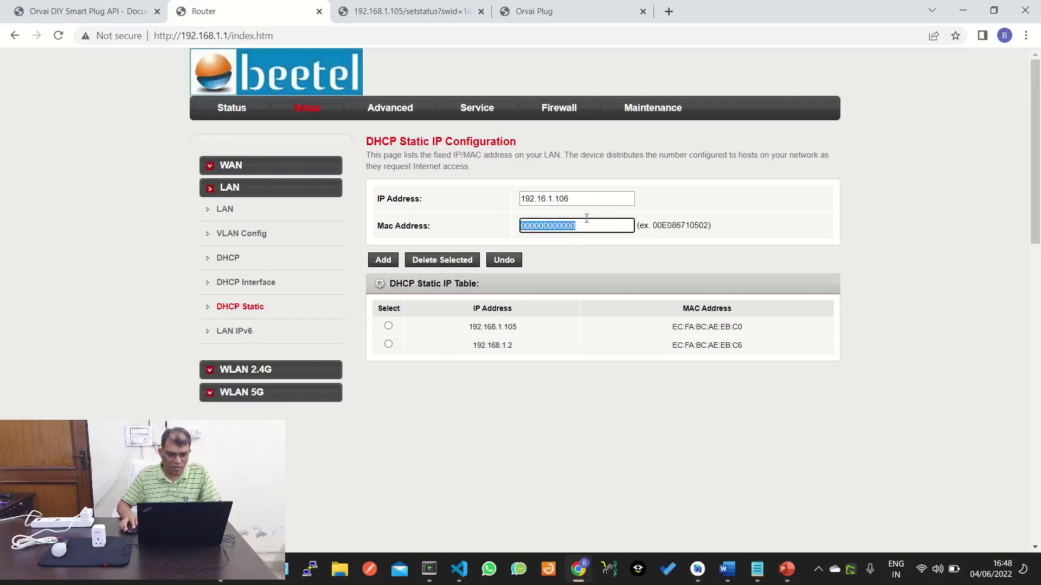
drag(465, 327, 524, 336)
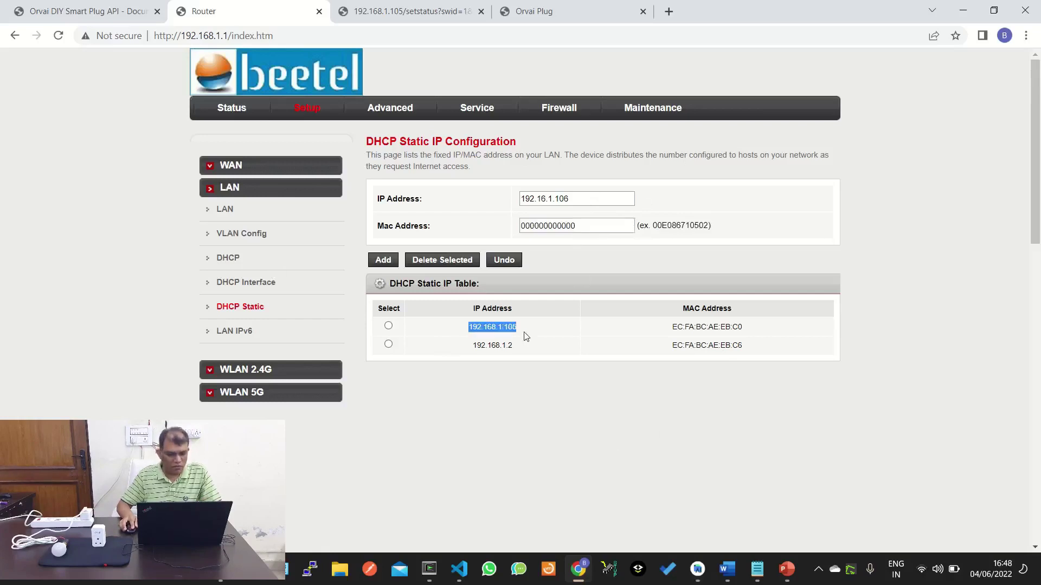
click(591, 407)
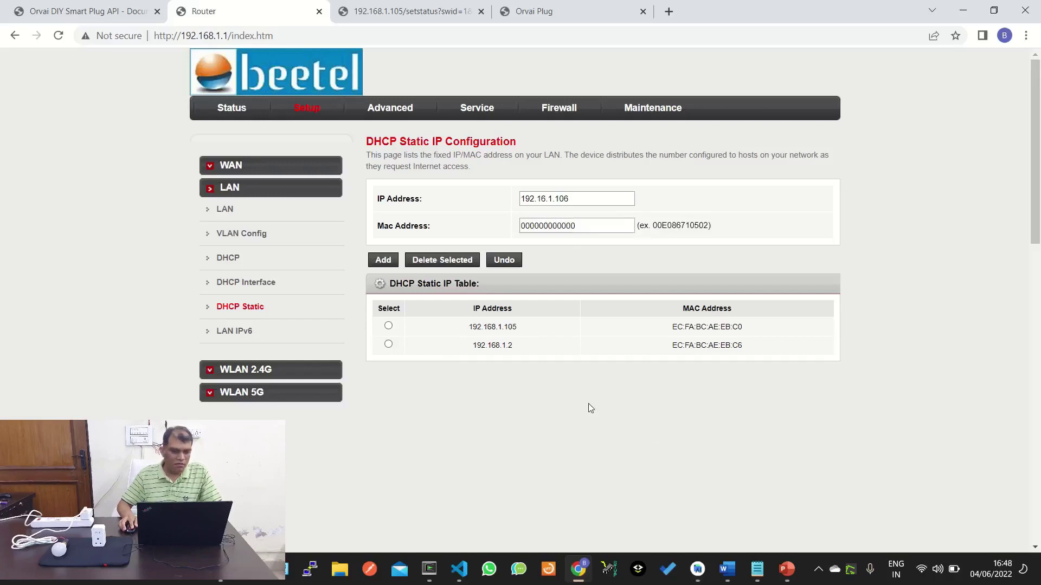
click(111, 11)
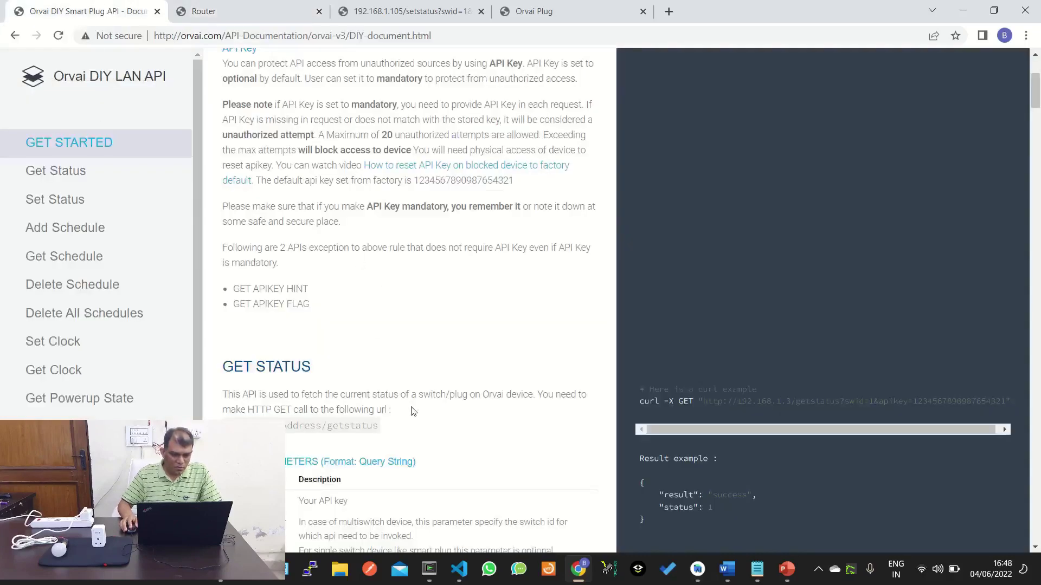
scroll(376, 341, down, 2)
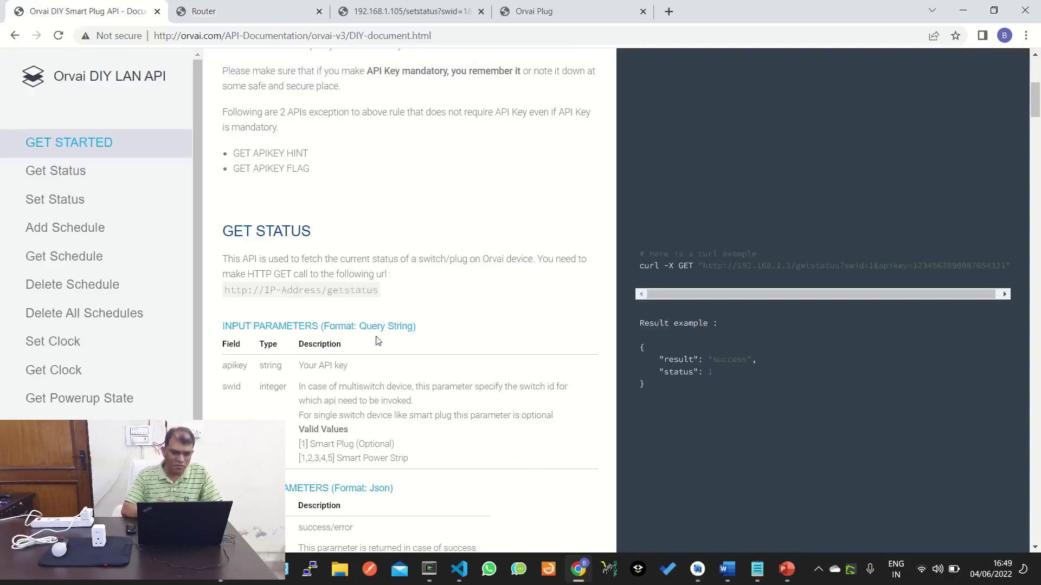
scroll(304, 271, up, 2)
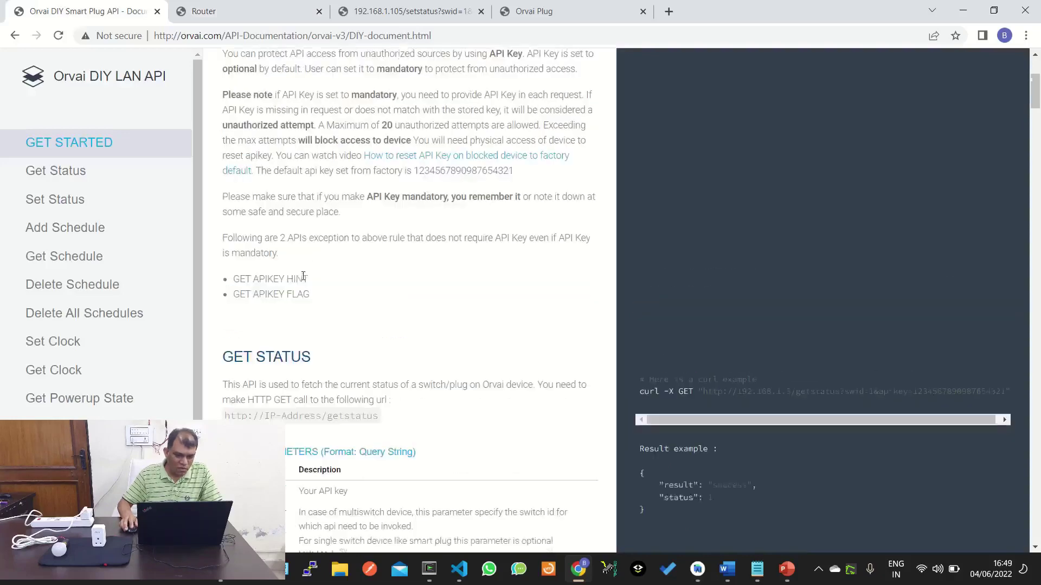
scroll(333, 203, up, 3)
scroll(281, 303, down, 6)
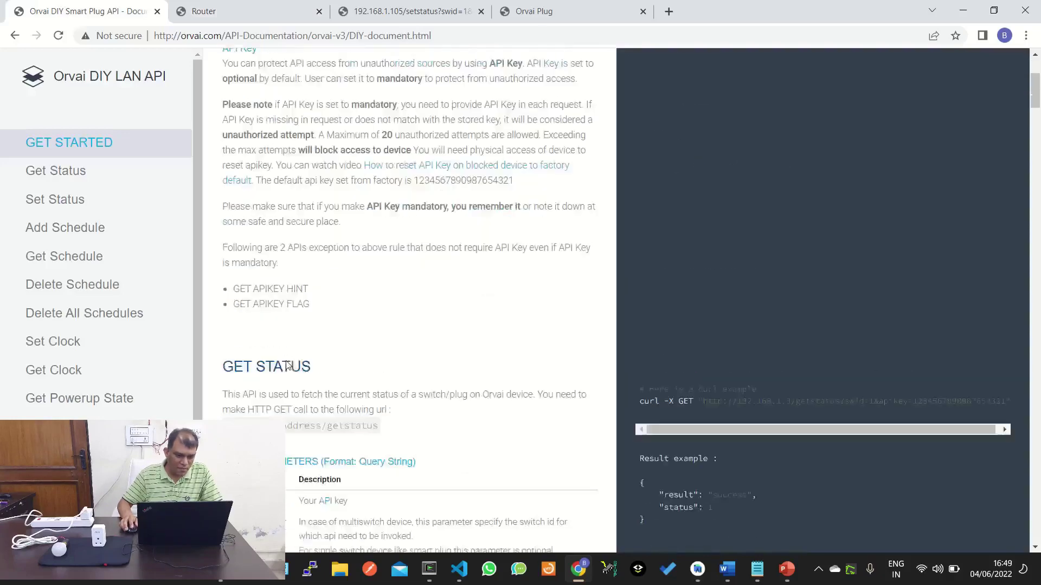
scroll(287, 365, down, 2)
scroll(289, 431, up, 2)
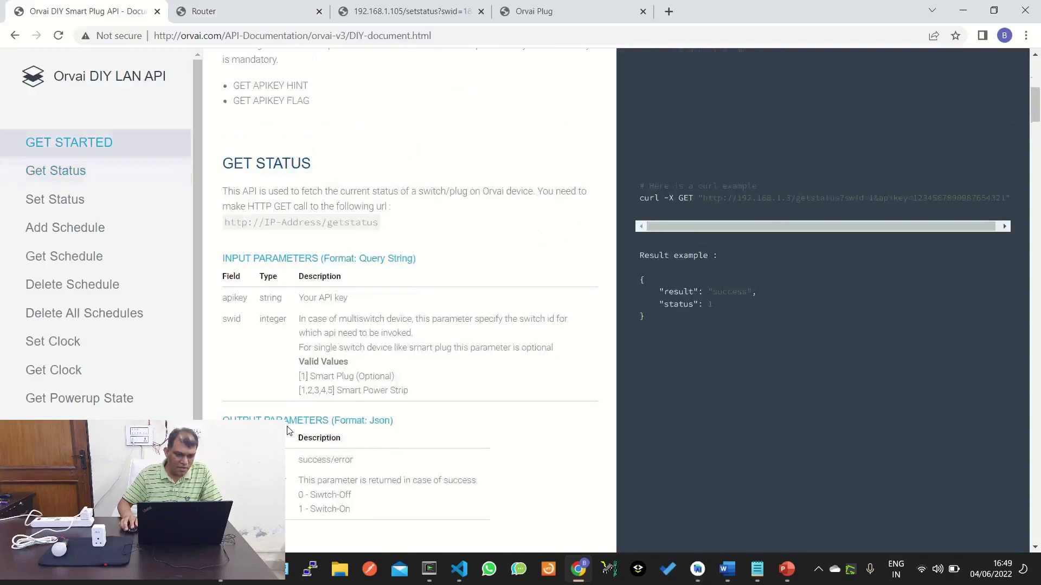
scroll(289, 431, down, 2)
scroll(288, 431, up, 1)
scroll(288, 431, down, 5)
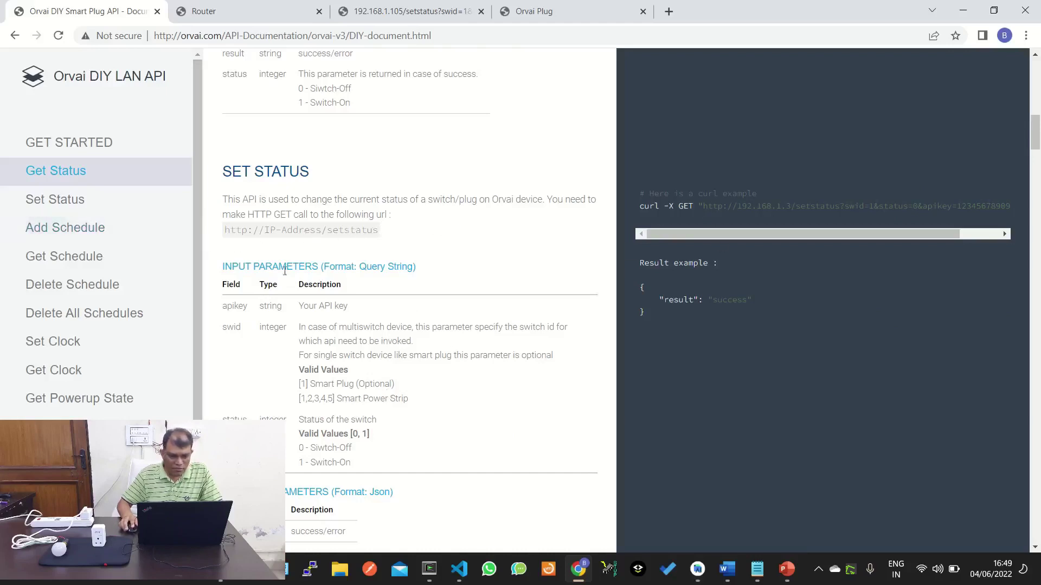
drag(227, 234, 410, 238)
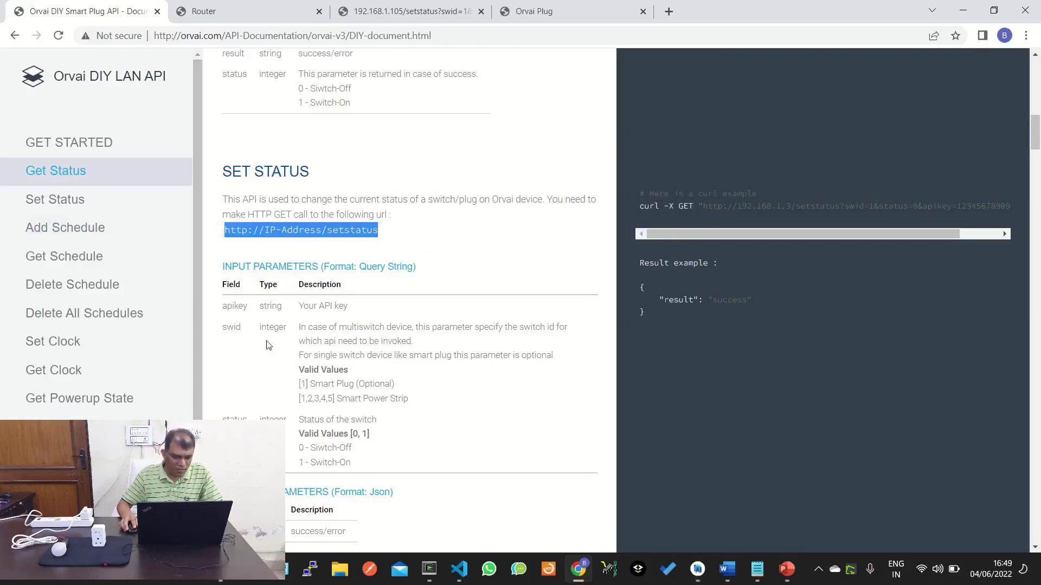
Review the apikey and swid parameters in the Set Status input table.
click(231, 327)
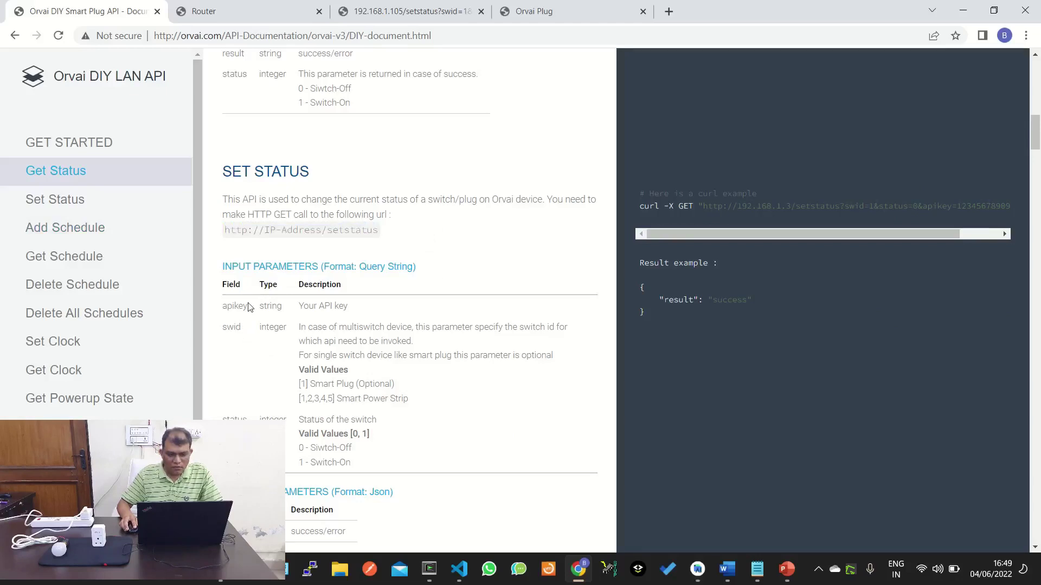
drag(228, 307, 357, 313)
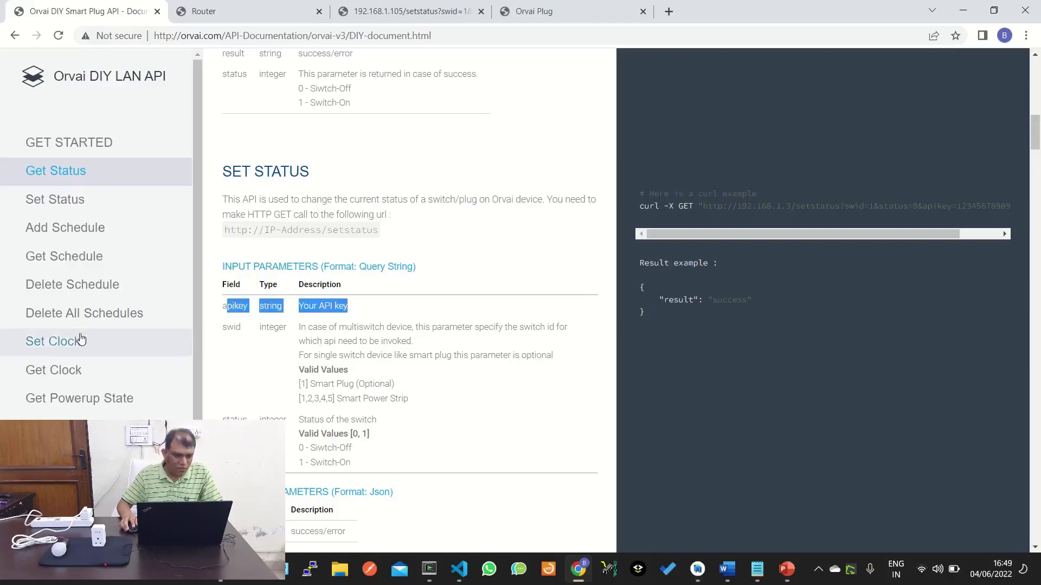
scroll(82, 339, down, 3)
scroll(162, 333, up, 3)
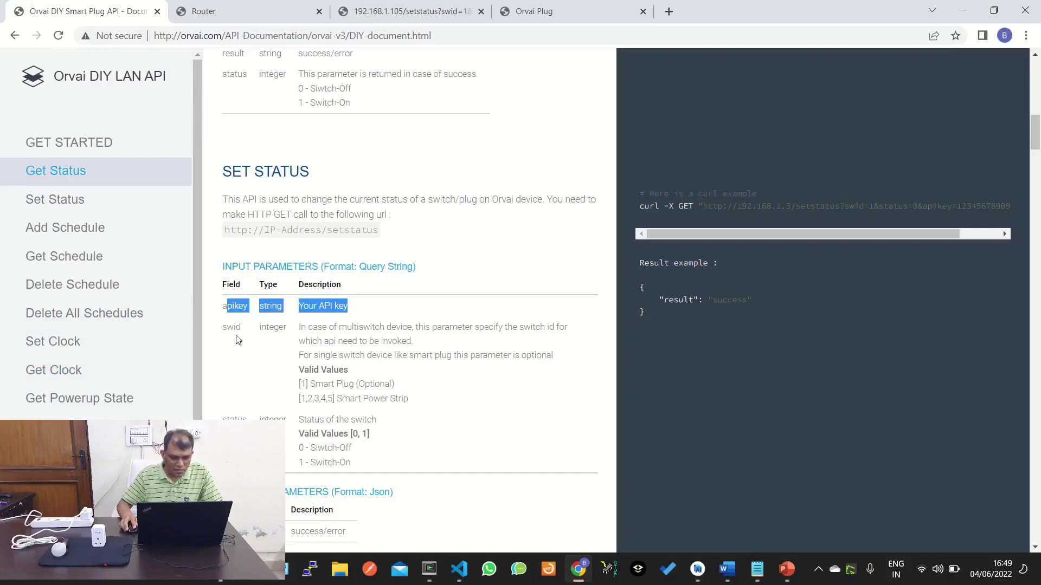
click(240, 329)
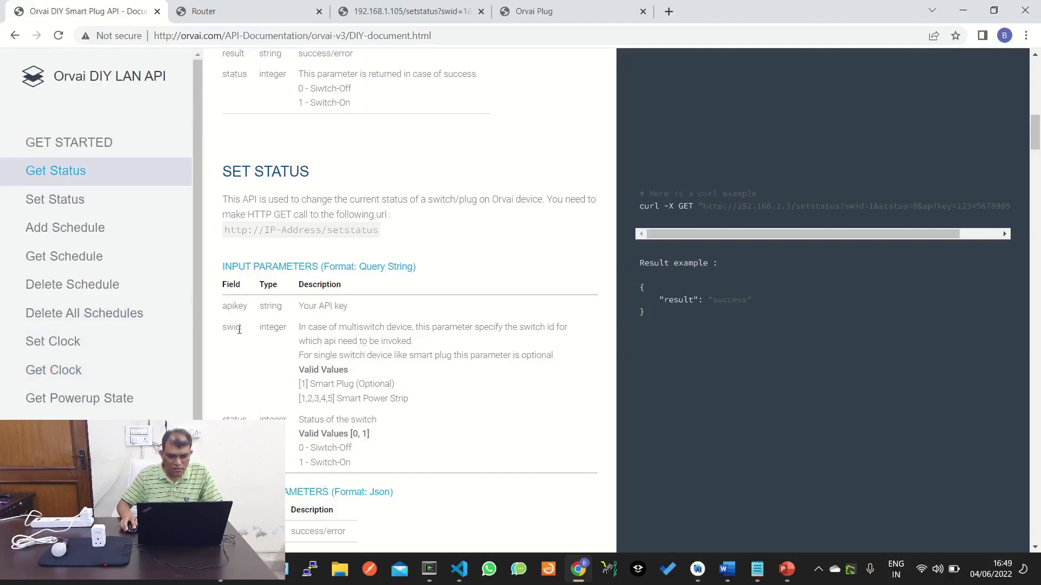
double_click(239, 330)
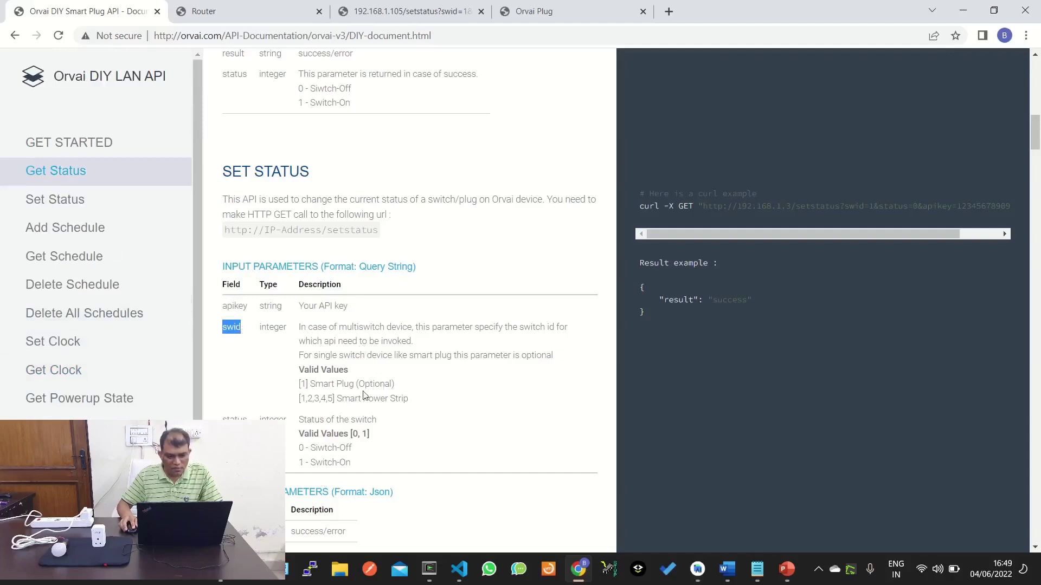
click(335, 384)
Review swid valid values and the status parameter, then select the example setstatus curl URL.
drag(328, 384, 393, 384)
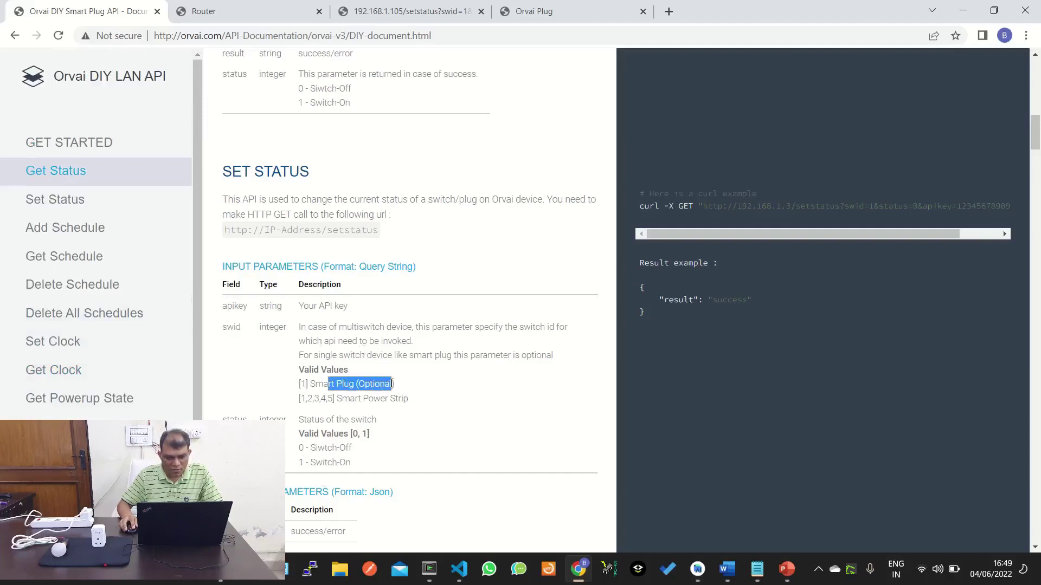
drag(313, 399, 410, 400)
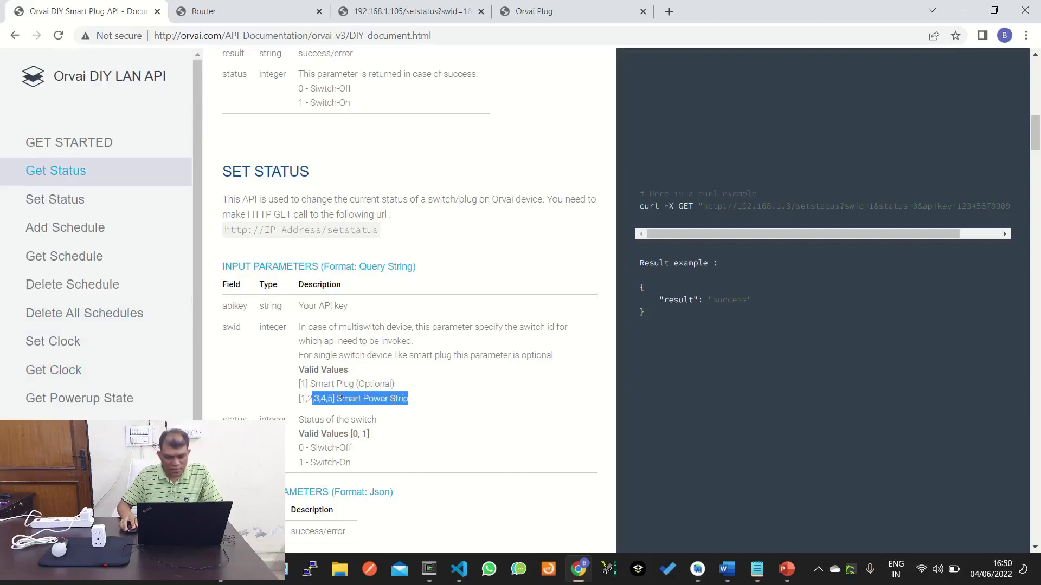
double_click(399, 399)
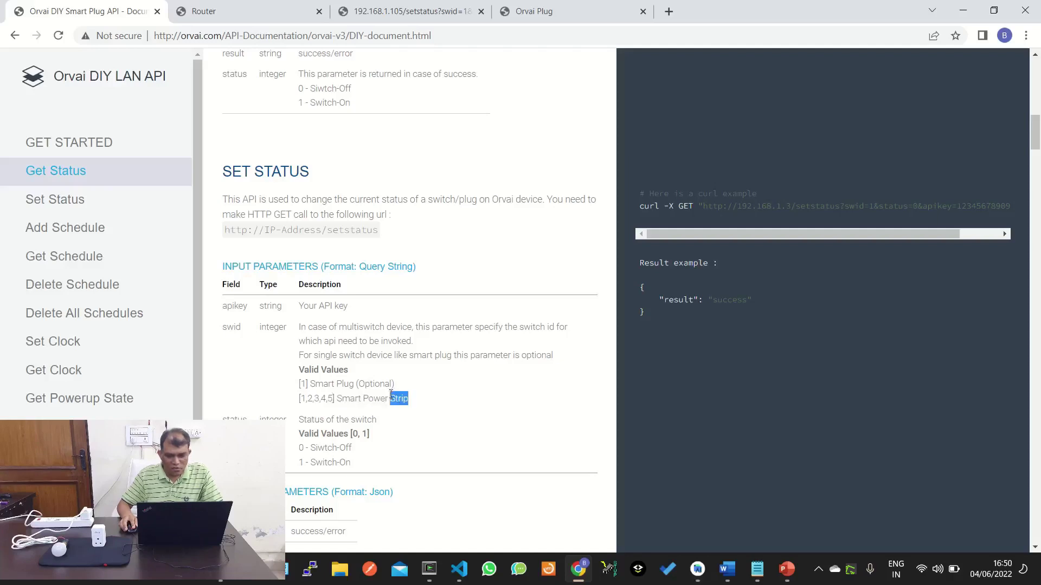
drag(299, 399, 425, 391)
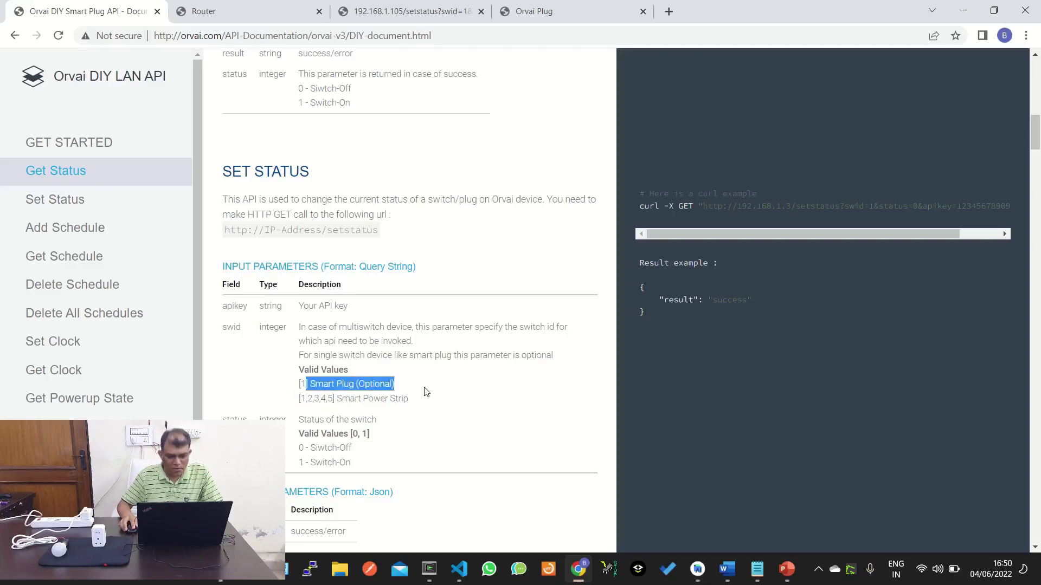
click(353, 387)
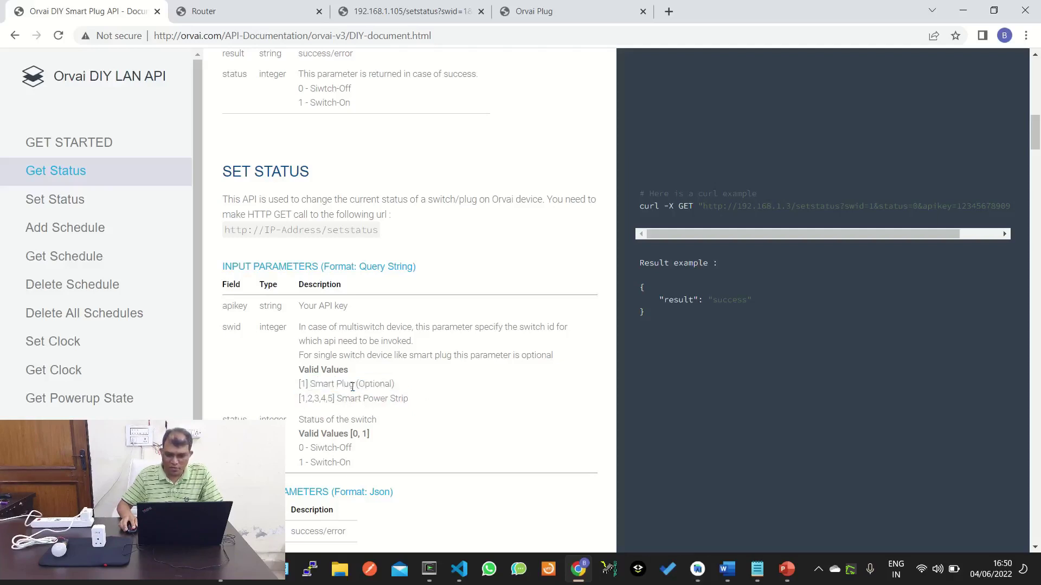
double_click(238, 418)
drag(336, 447, 357, 467)
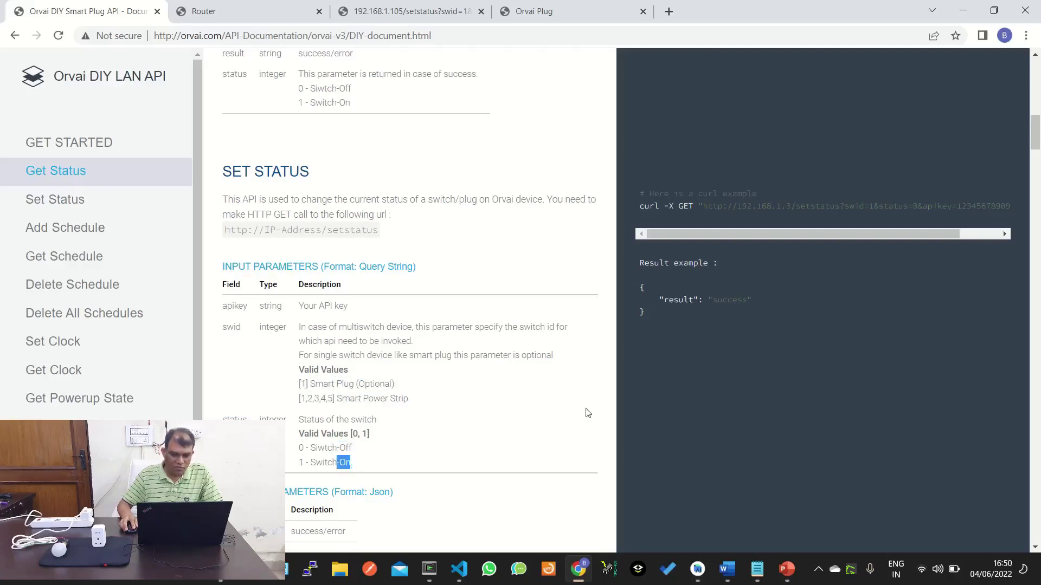
drag(224, 418, 373, 472)
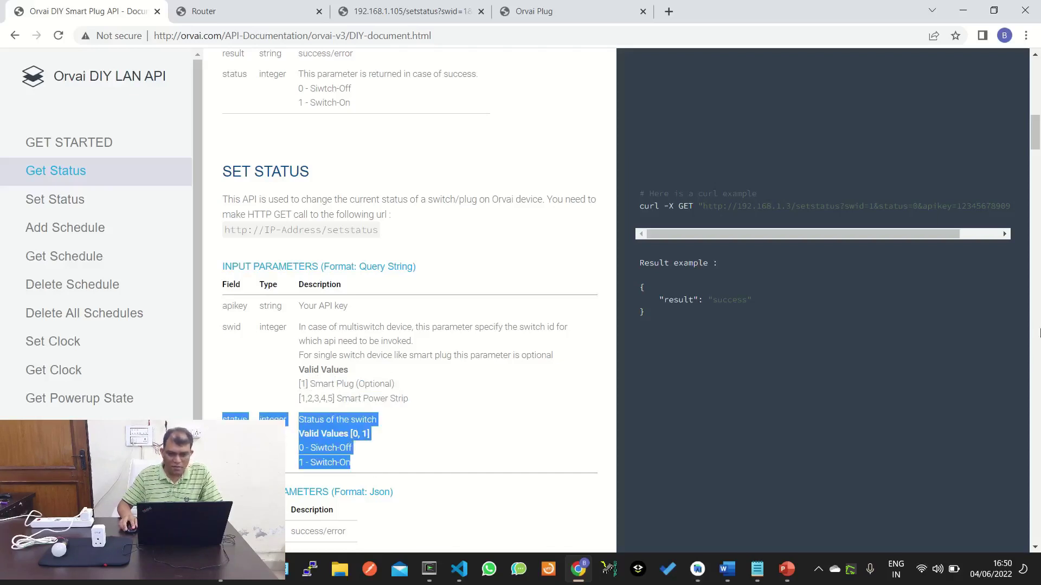
drag(699, 206, 917, 211)
Copy the example setstatus URL and paste it into the Orvai Plug tab's address bar.
right_click(909, 202)
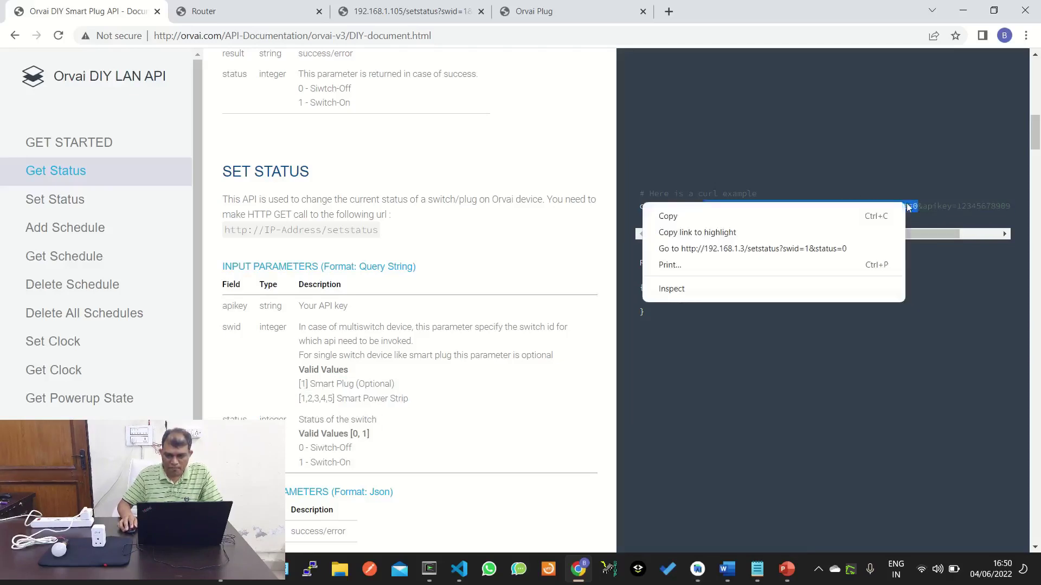
click(723, 218)
click(576, 11)
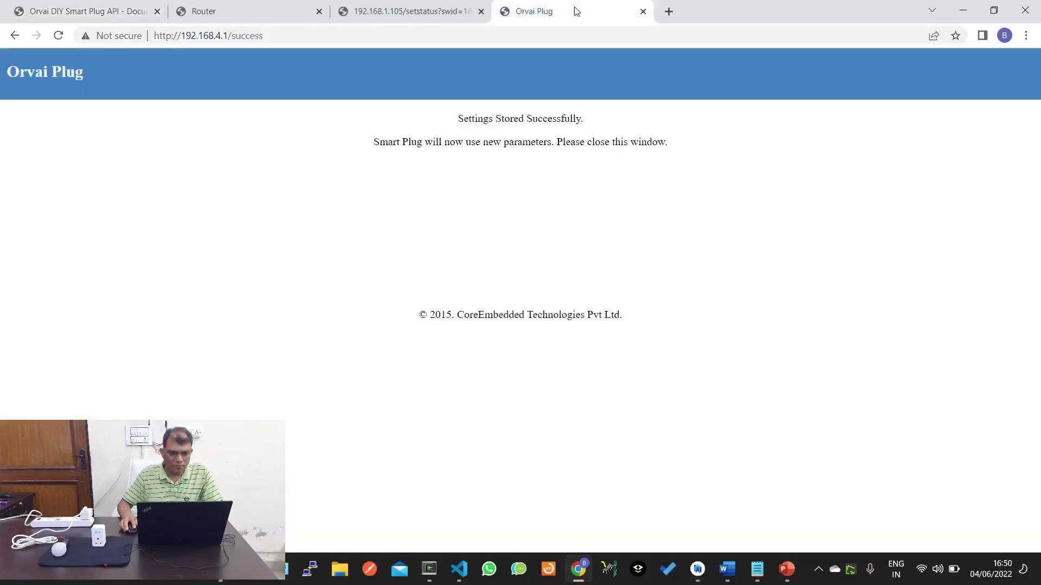
click(403, 38)
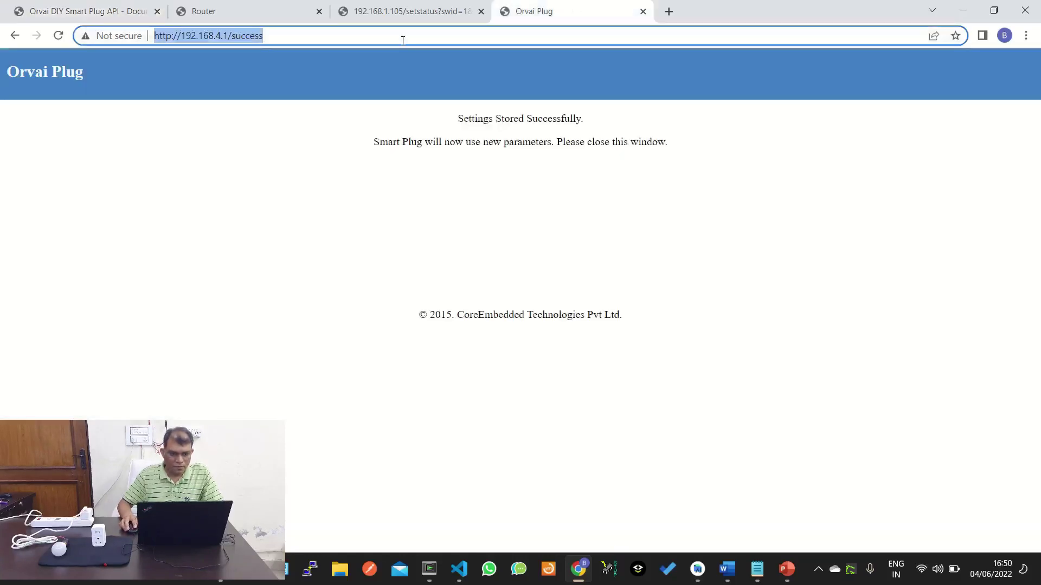
key(ctrl+v)
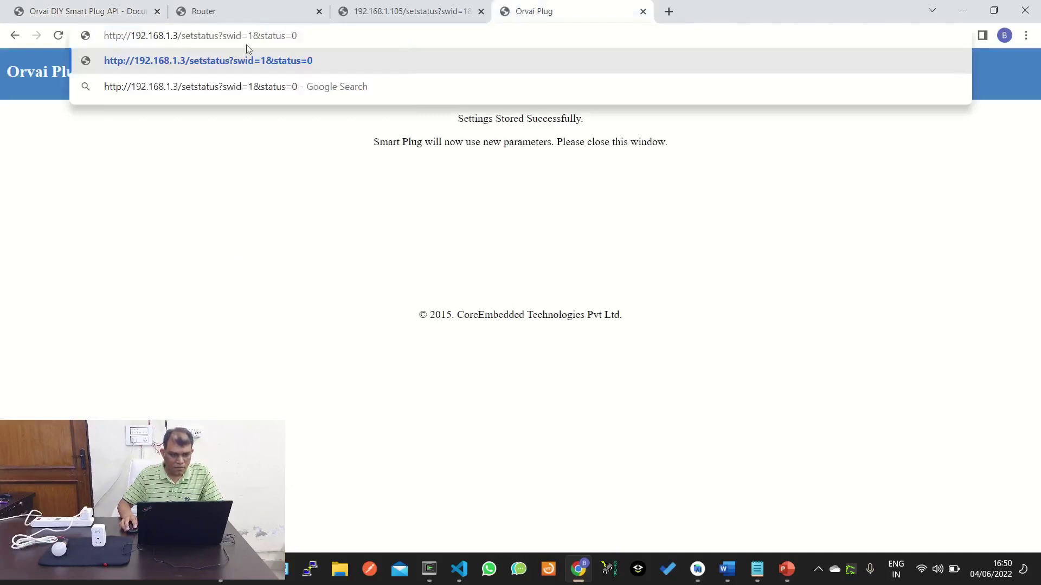
Change the IP to 192.168.1.105 and status to 1, and send the switch-on request.
click(177, 35)
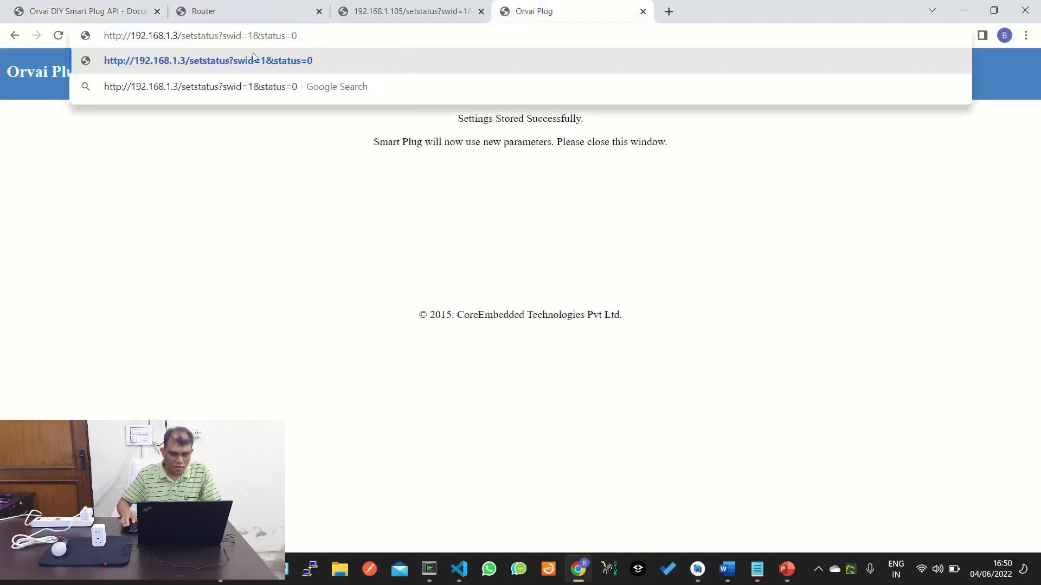
key(BackSpace)
text(105)
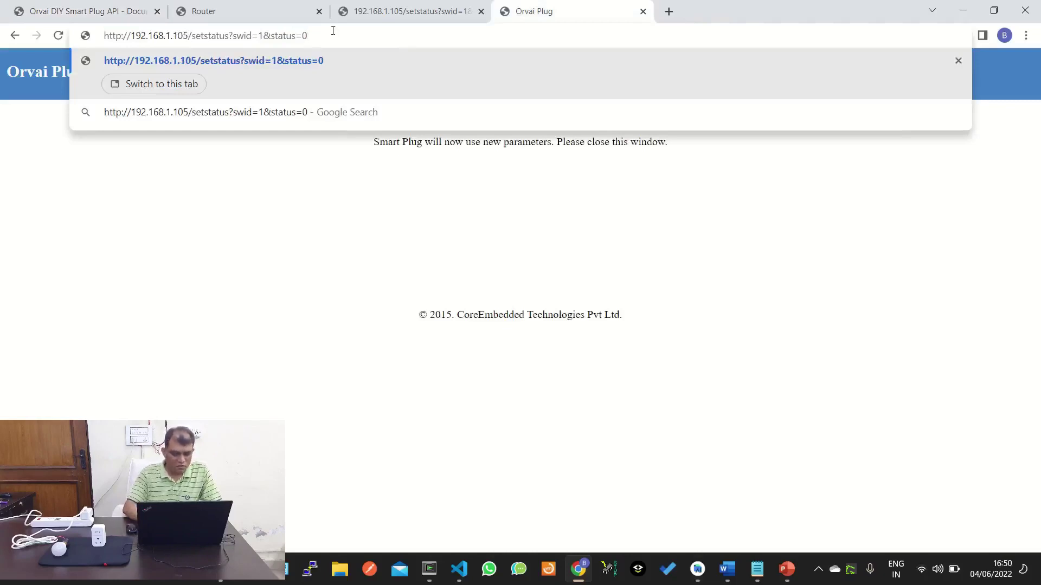
key(BackSpace)
text(1)
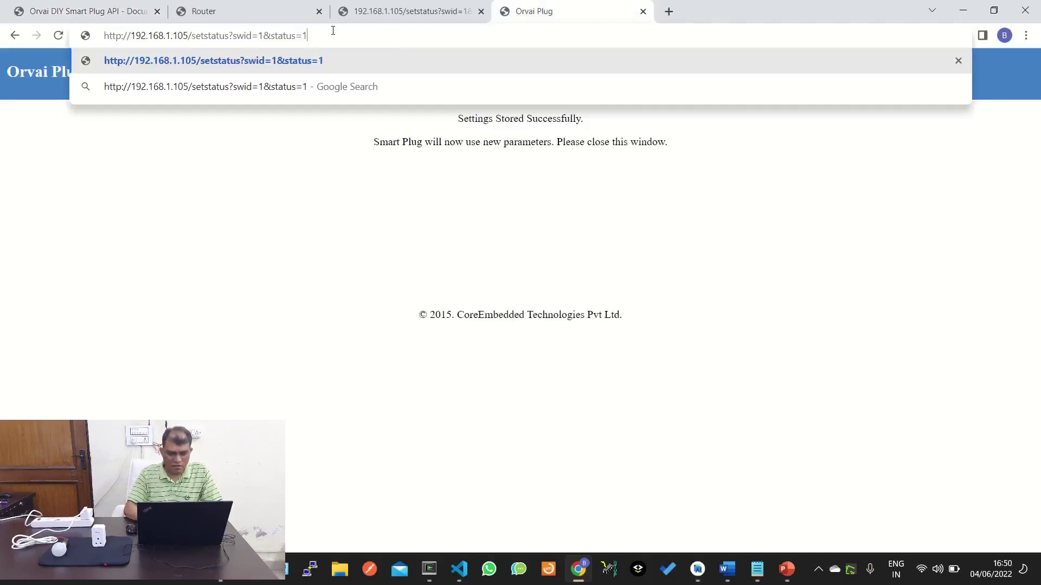
key(Return)
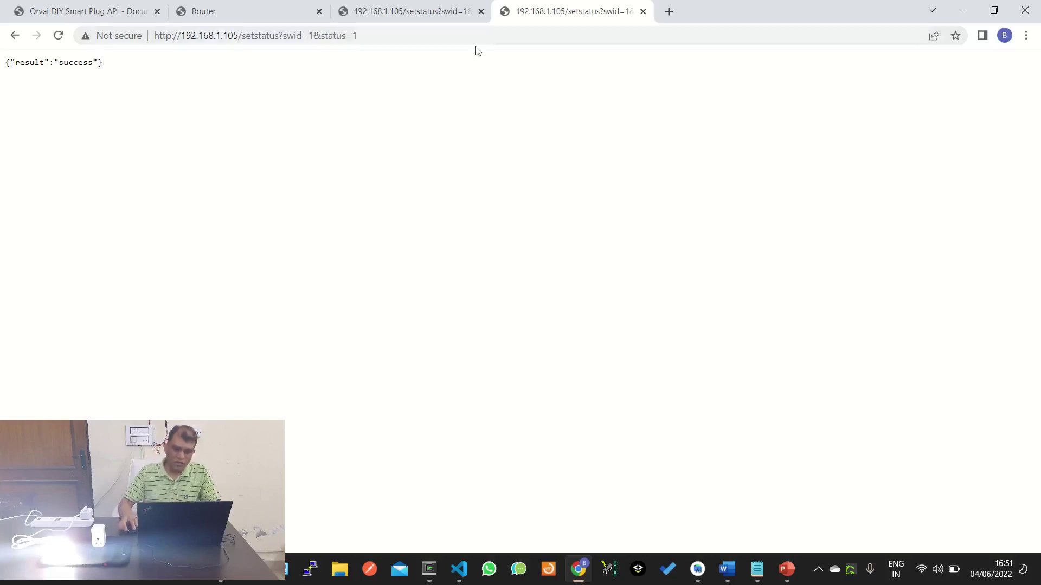
Change status=1 to status=0 in the URL and send the switch-off request to 192.168.1.105.
click(445, 39)
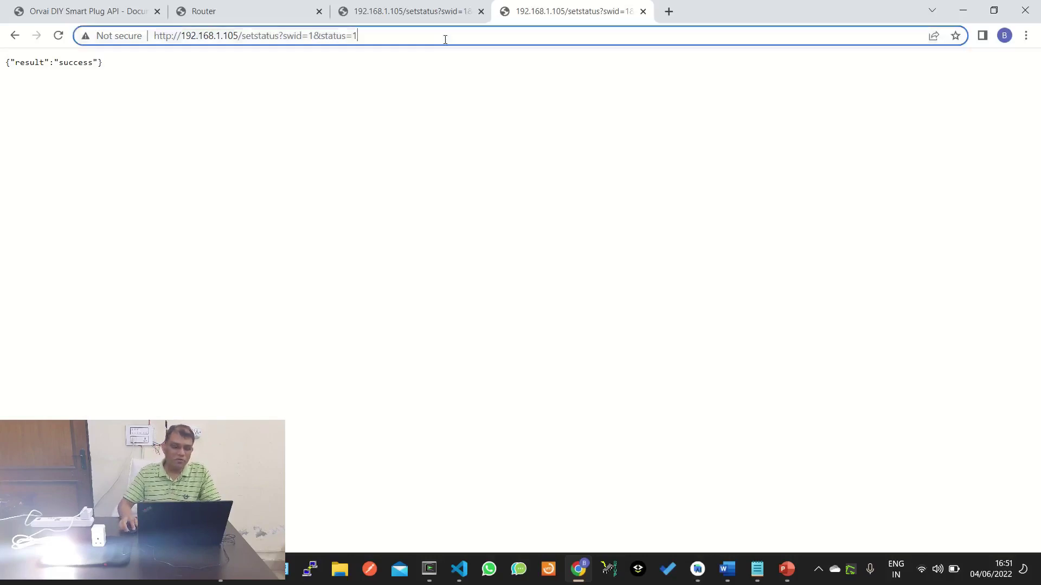
click(445, 39)
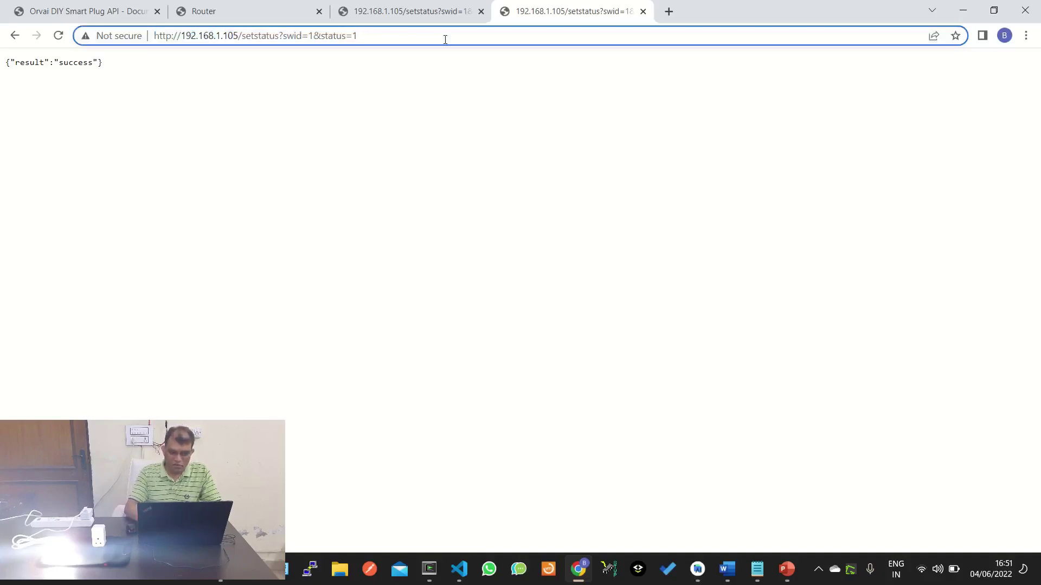
key(BackSpace)
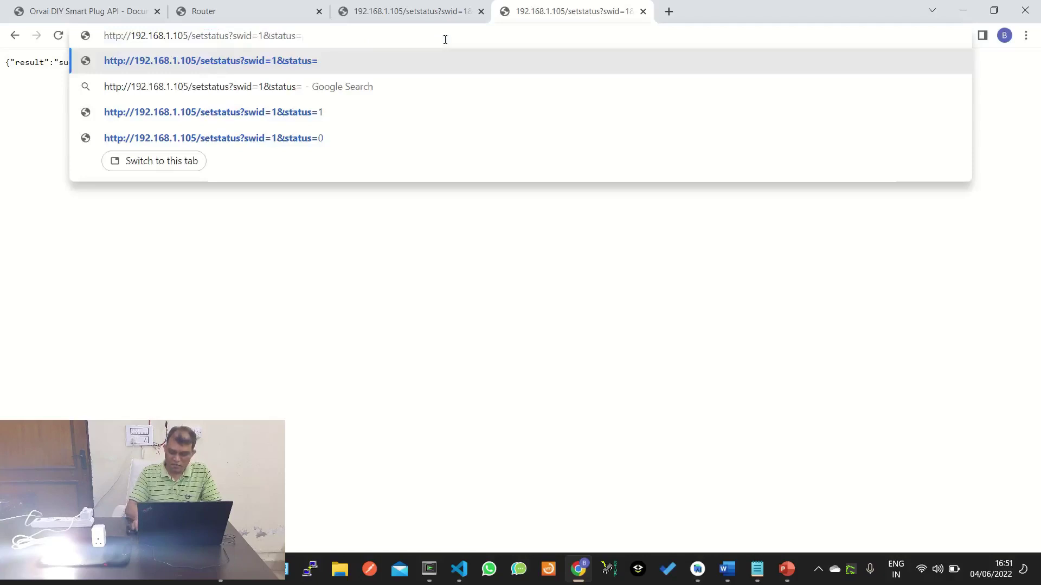
text(0)
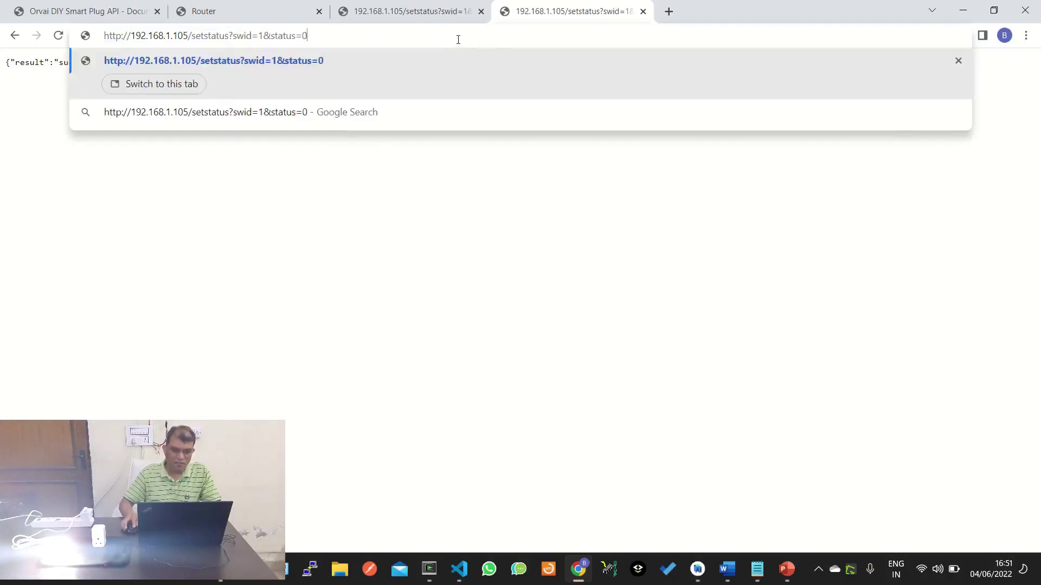
key(Return)
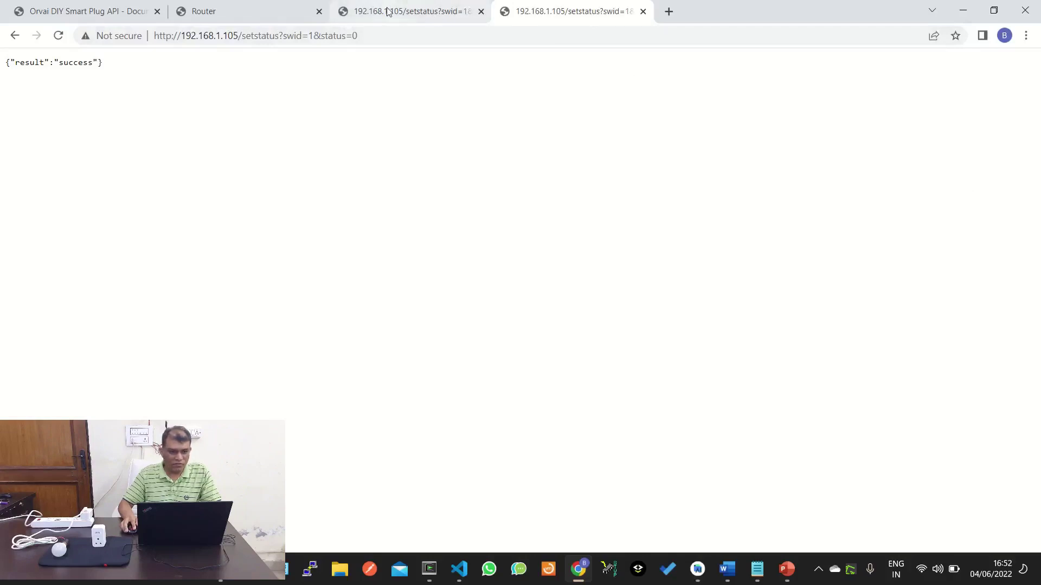
Copy the example getstatus URL from the Get Status curl sample in the API docs.
click(81, 10)
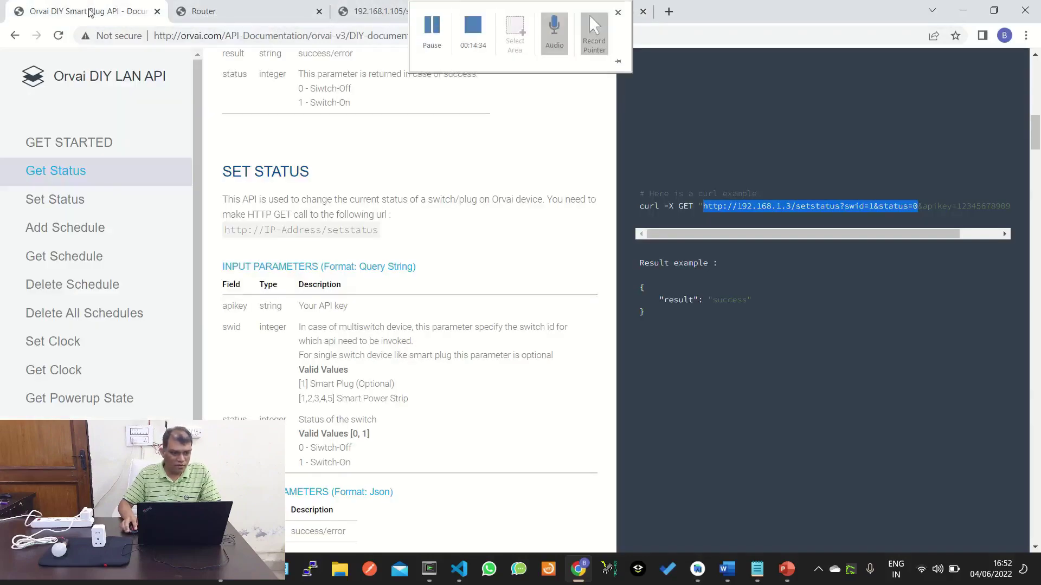
scroll(217, 206, up, 2)
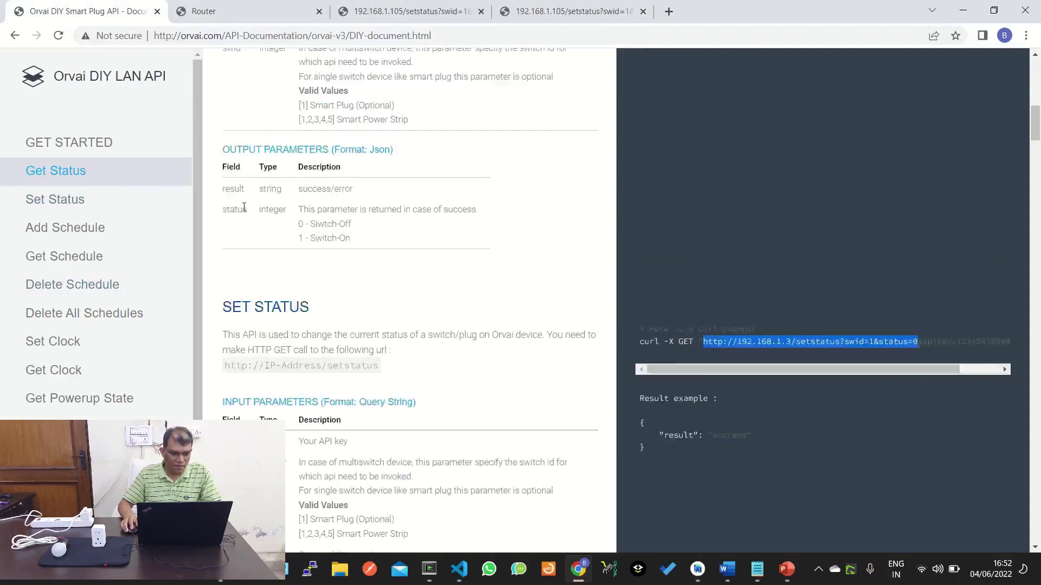
scroll(244, 207, up, 3)
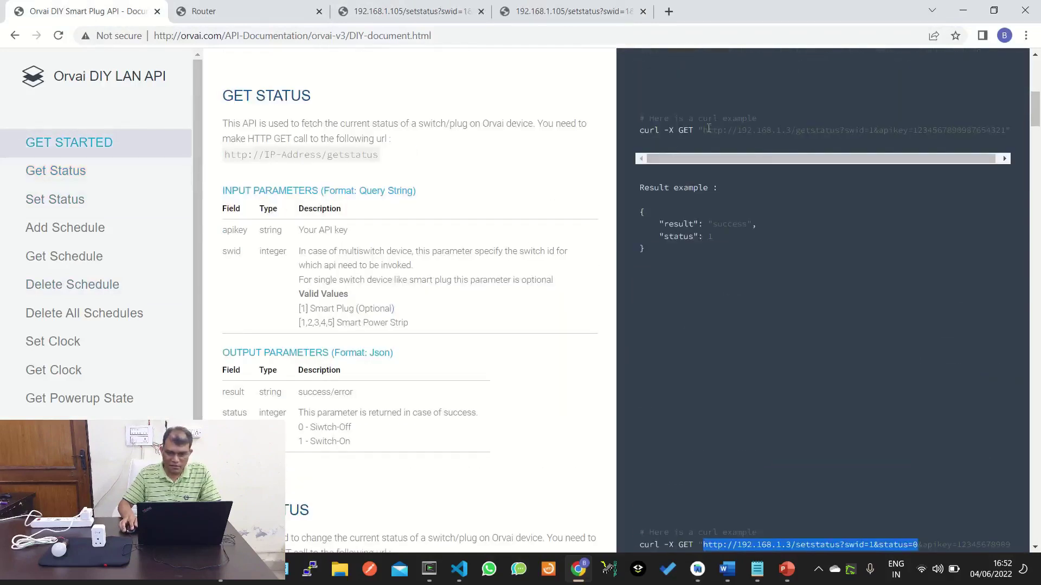
drag(706, 130, 840, 132)
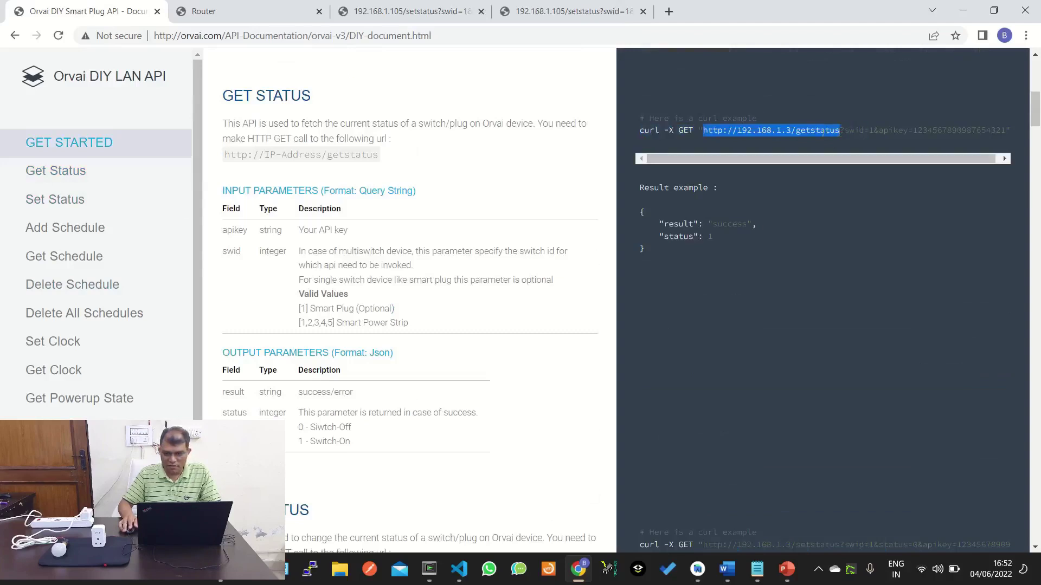
right_click(818, 131)
click(839, 142)
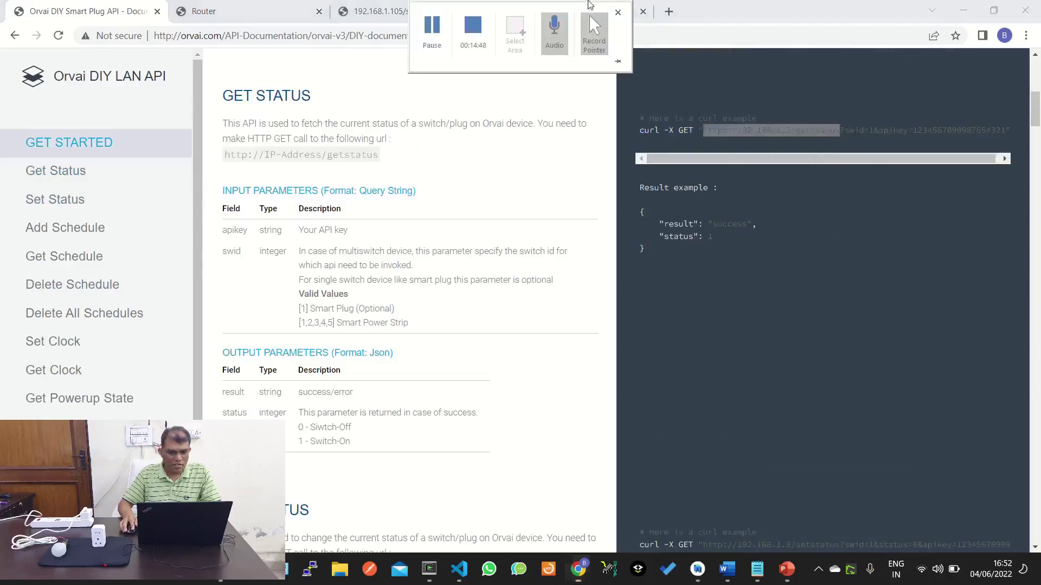
Paste the getstatus URL into the fourth tab, change the IP to 192.168.1.105, and query the status.
click(622, 15)
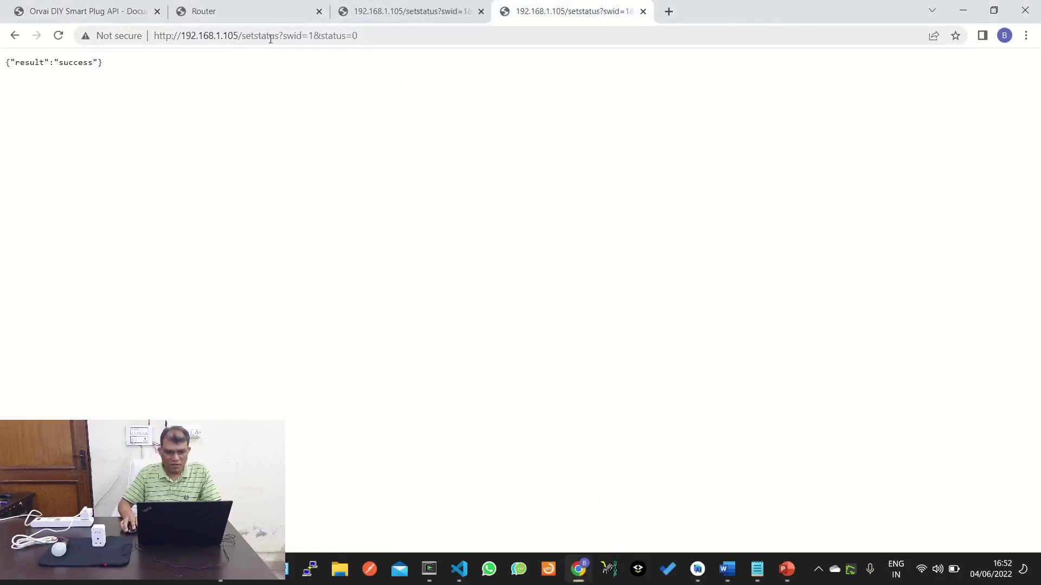
click(407, 36)
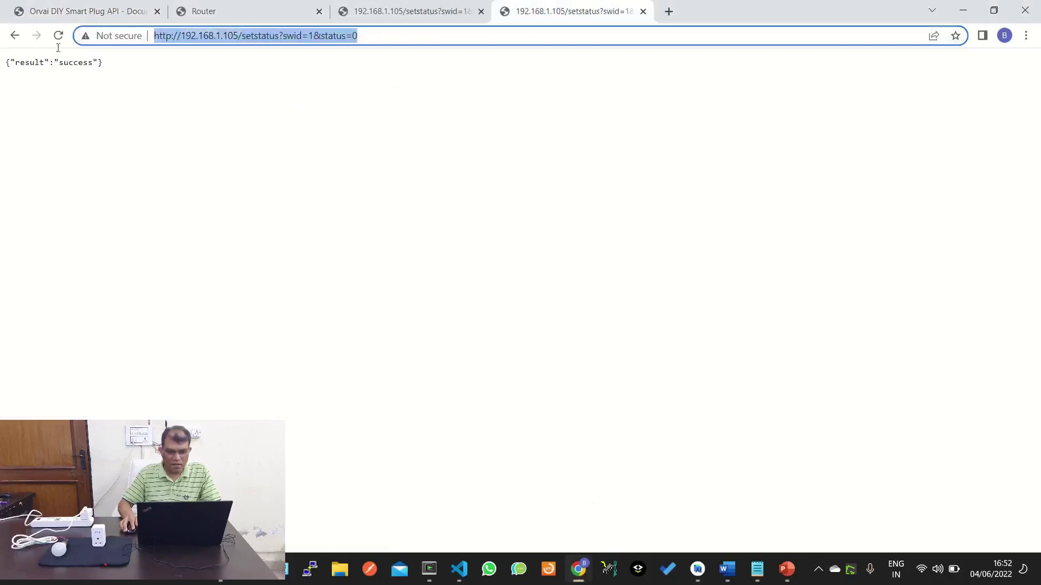
key(ctrl+v)
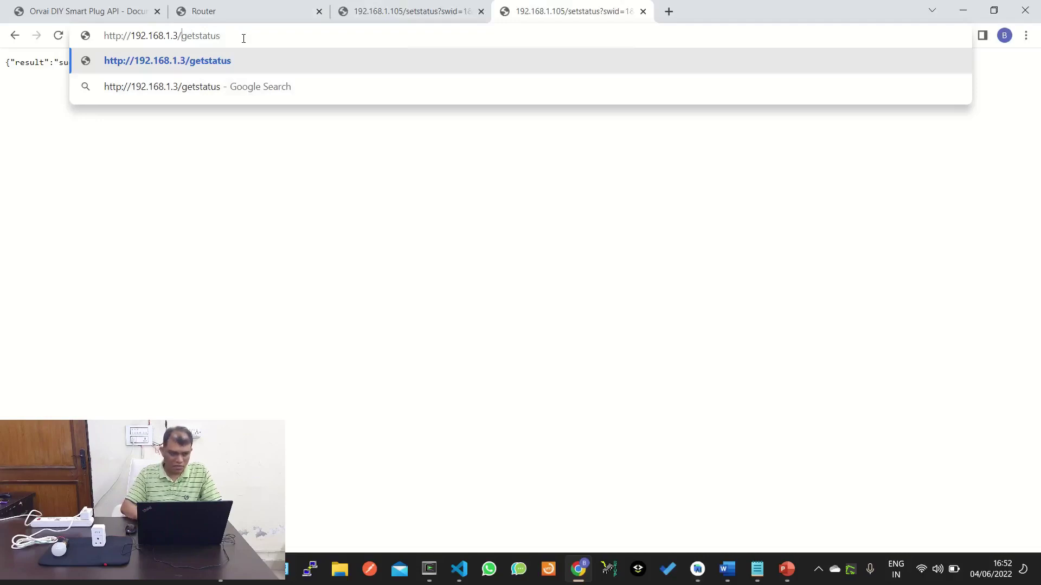
key(BackSpace)
text(105)
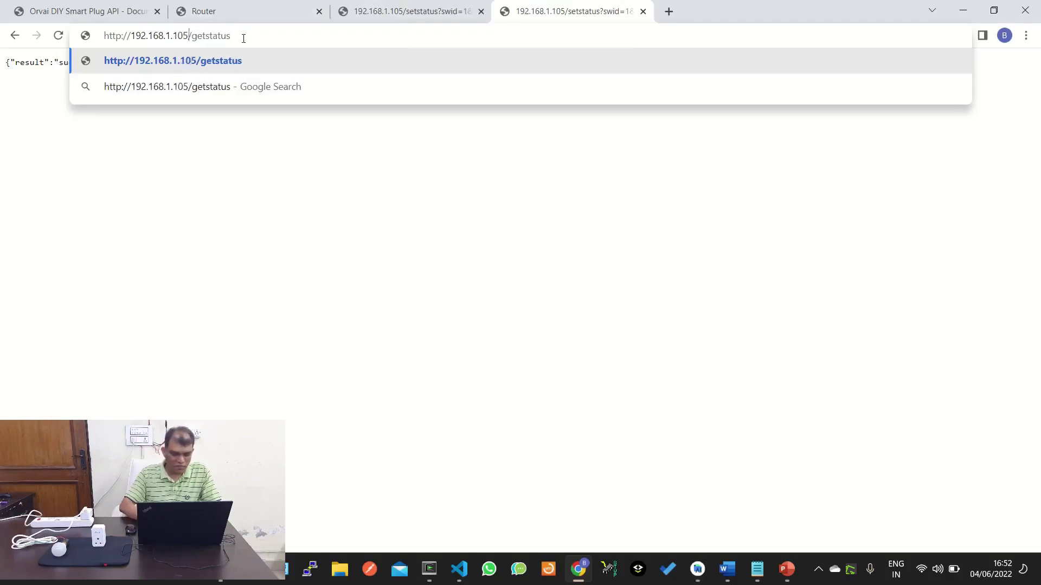
key(Return)
key(Return)
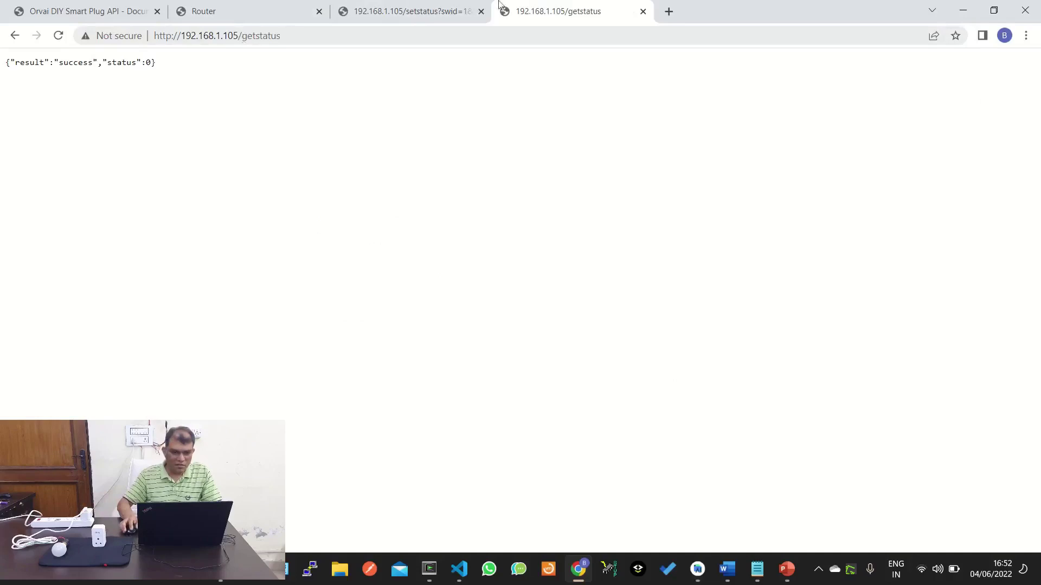
Resend the setstatus request with status=1 to switch the plug back on.
click(379, 10)
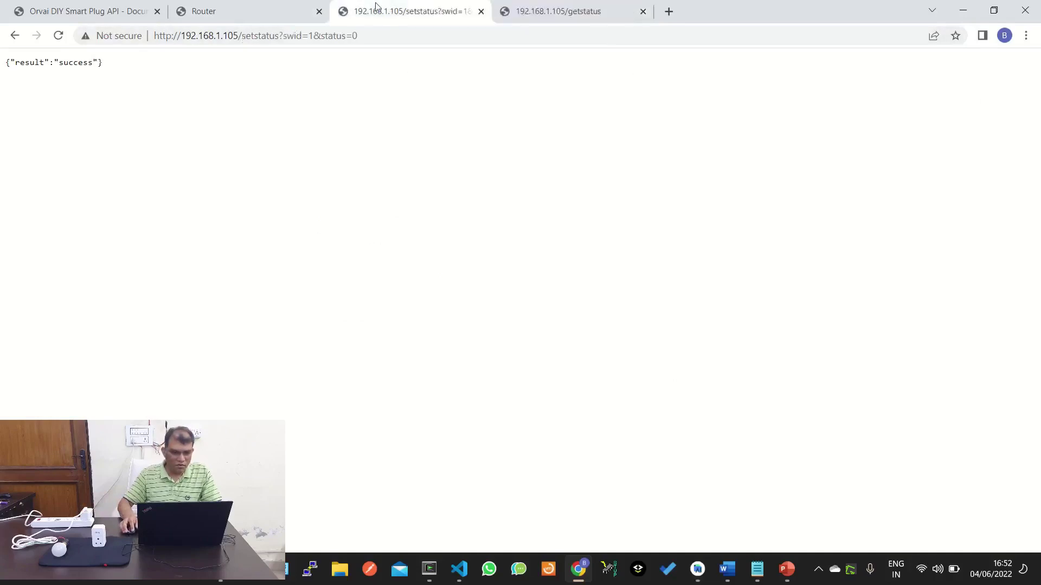
click(368, 37)
click(369, 37)
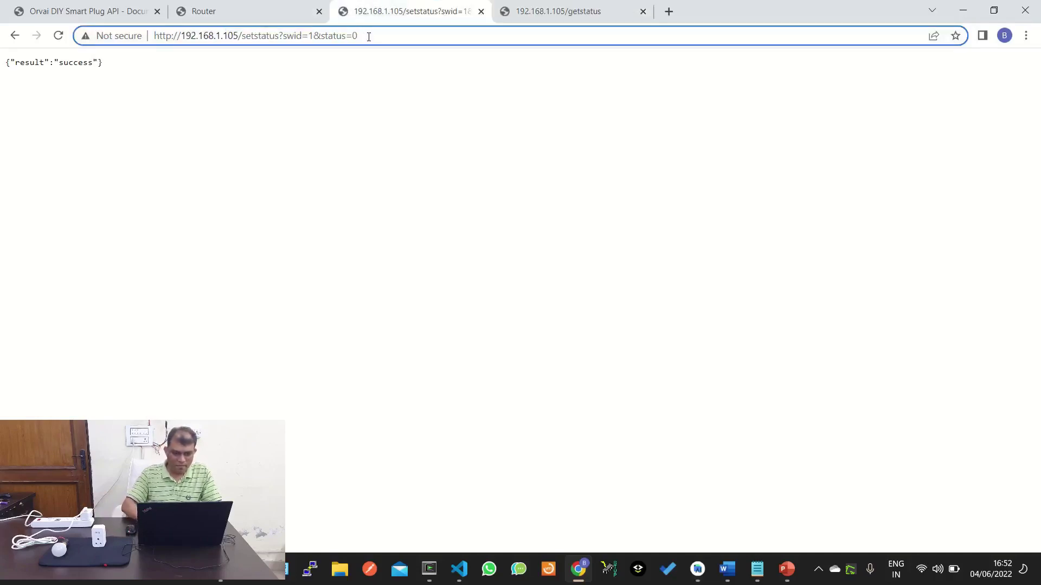
key(BackSpace)
text(1)
key(Return)
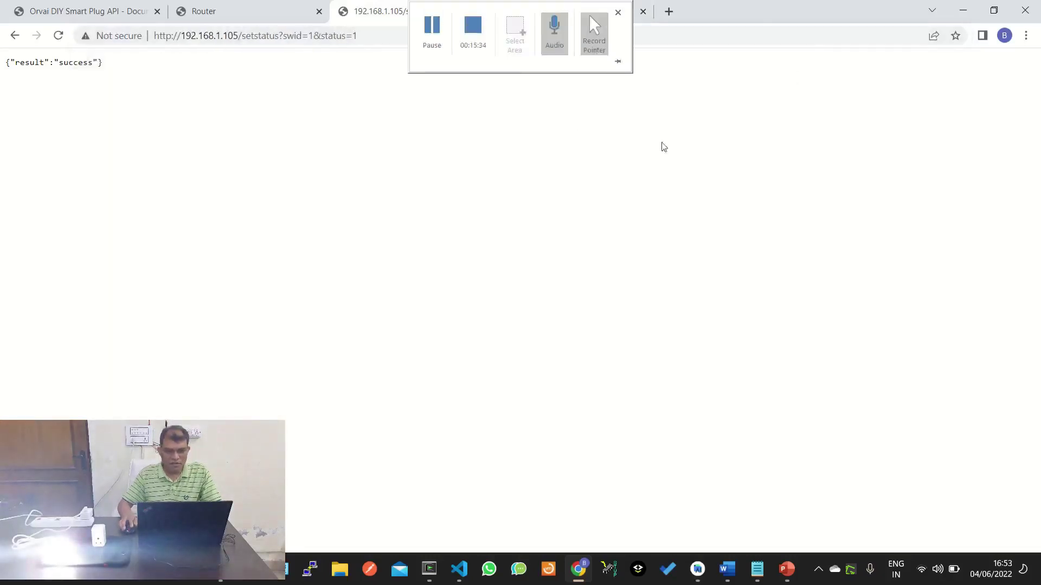
Rerun the getstatus query to confirm status 1, then return to the API documentation.
mouse_move(575, 10)
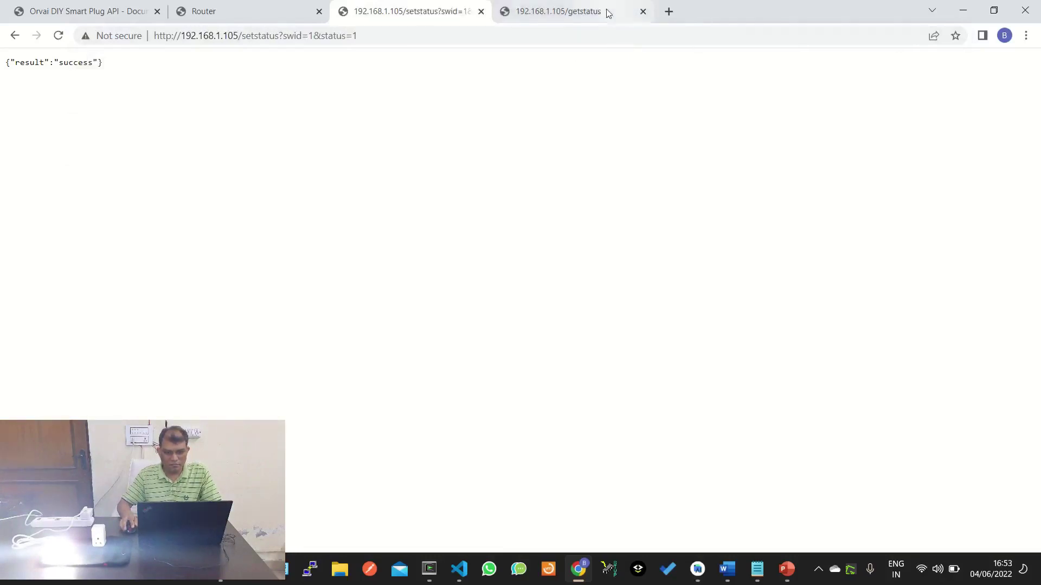
click(603, 11)
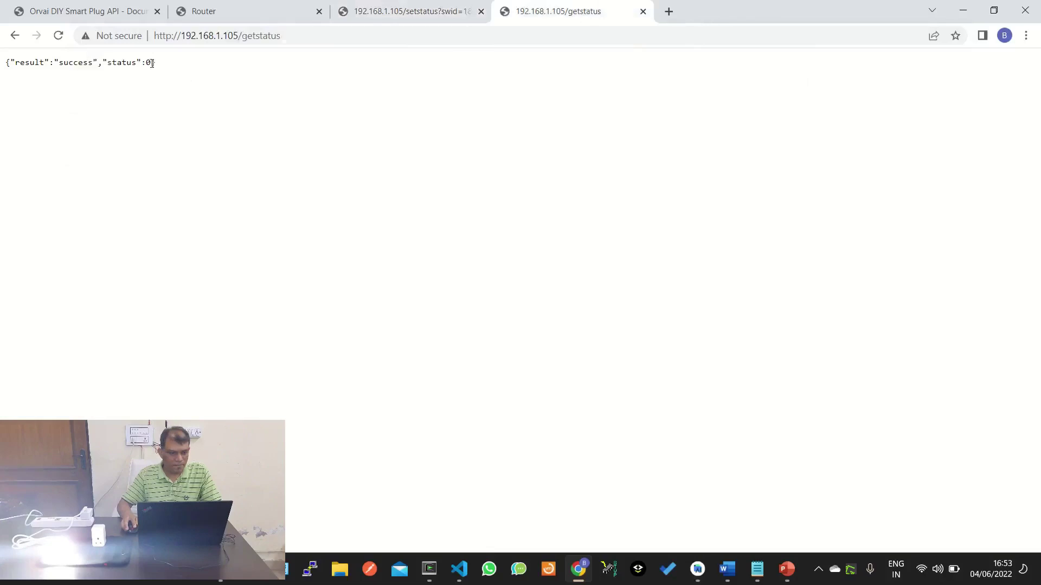
click(290, 32)
key(Return)
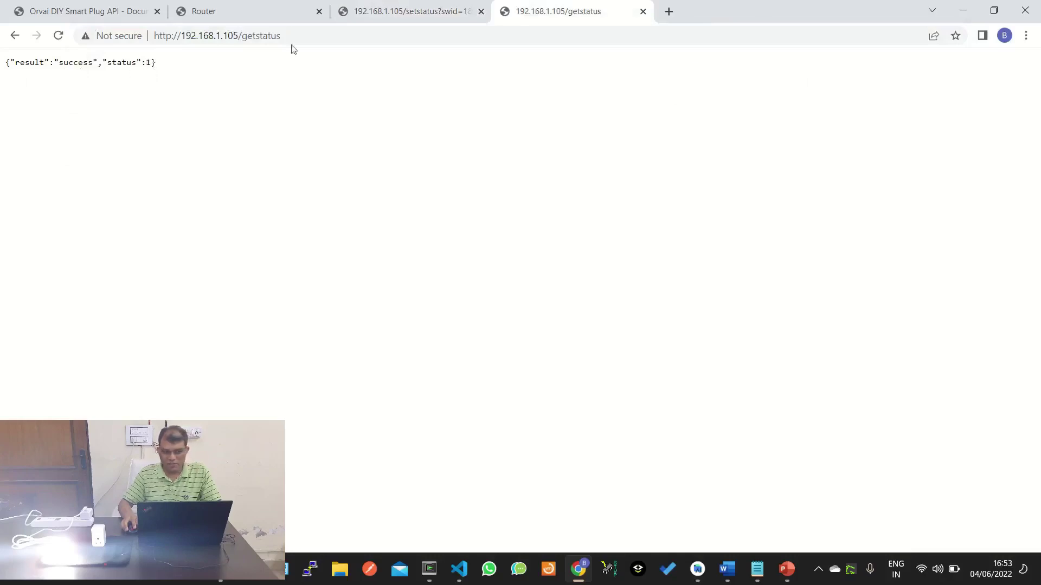
click(52, 11)
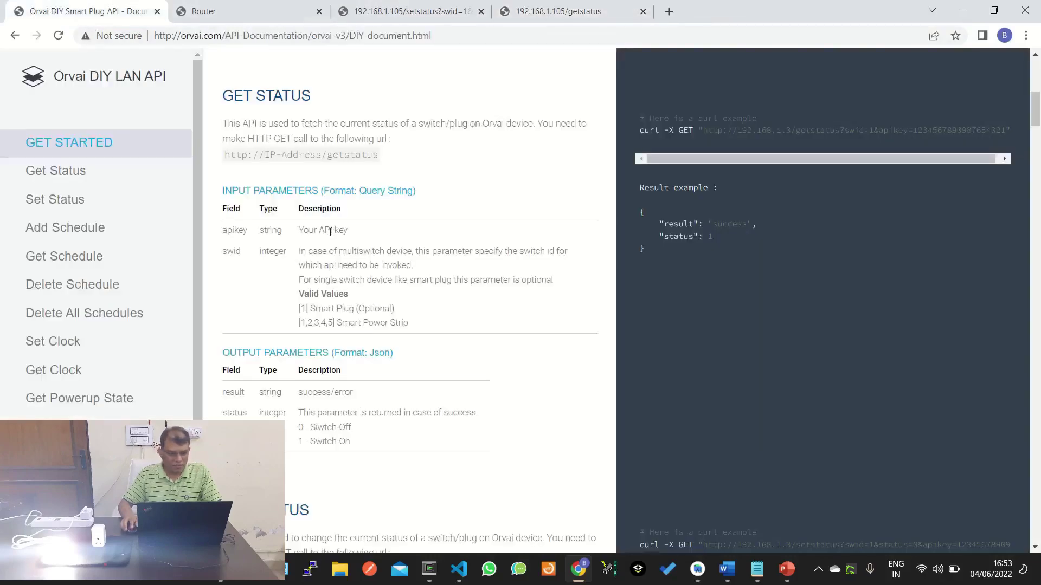
drag(316, 442, 353, 427)
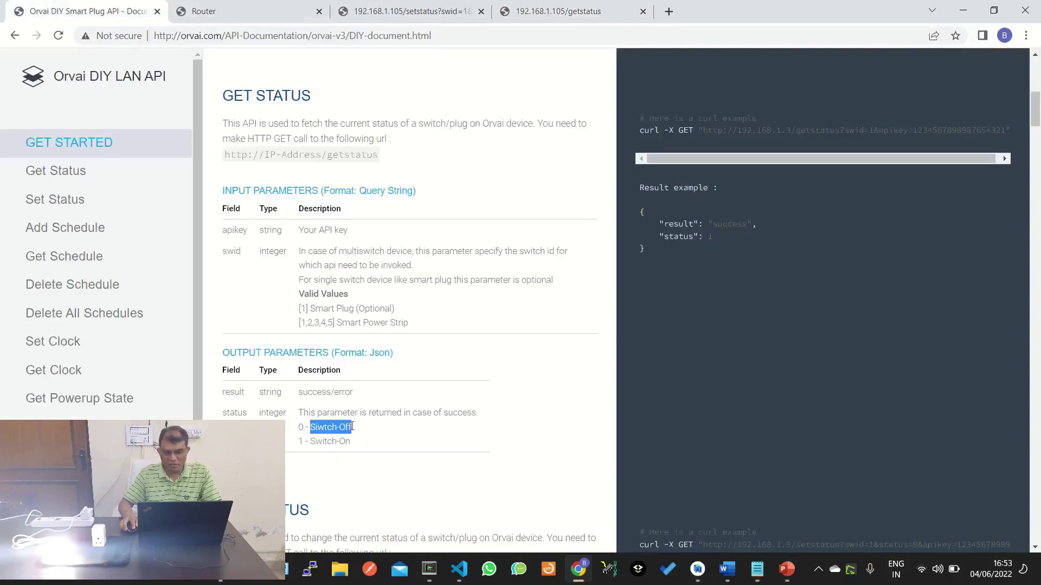